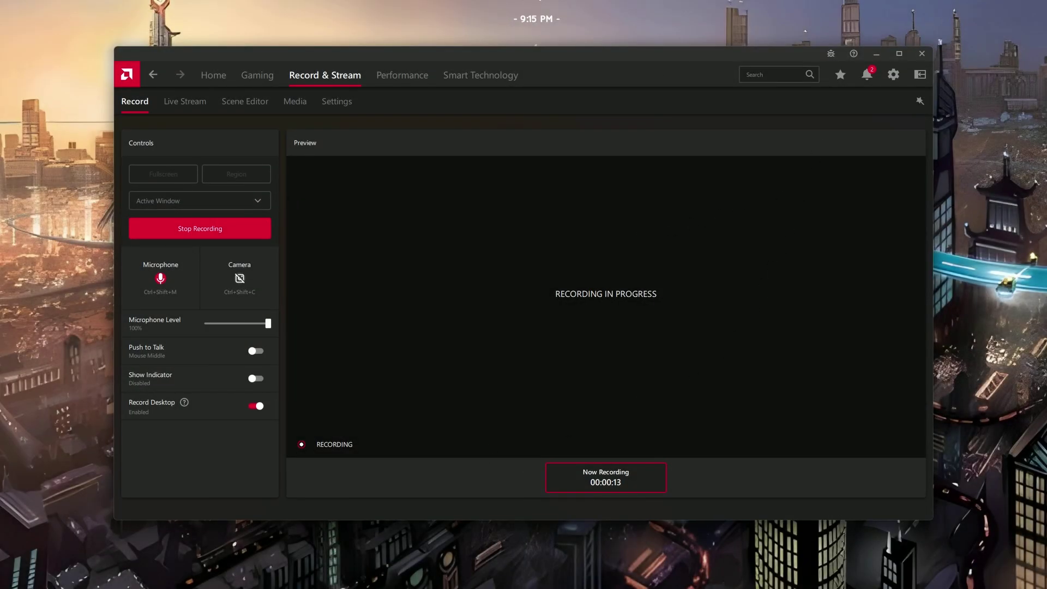
Switch to DaVinci Resolve.
left_click(596, 579)
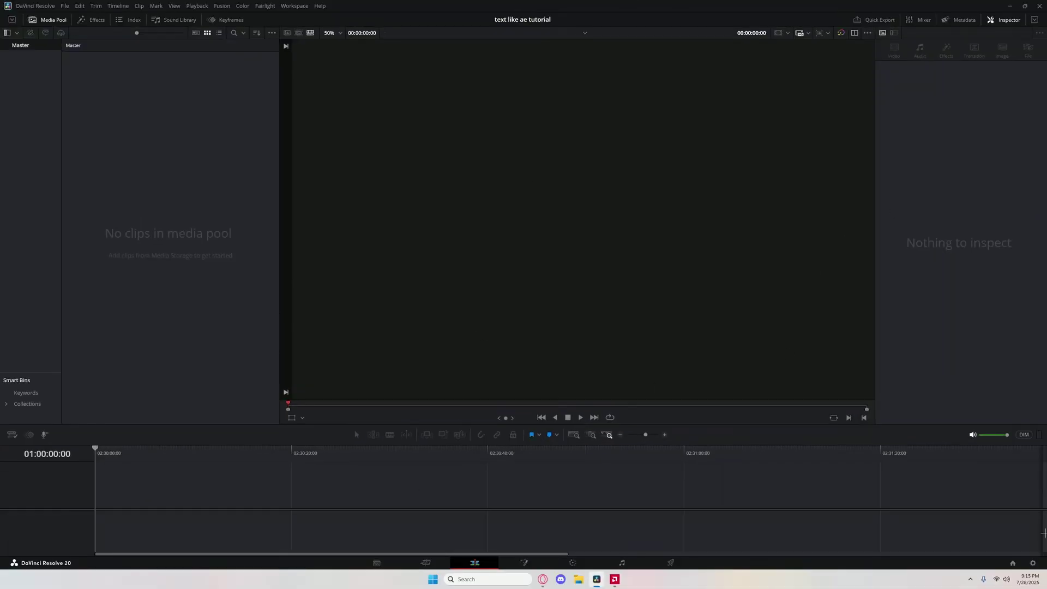
left_click(1012, 563)
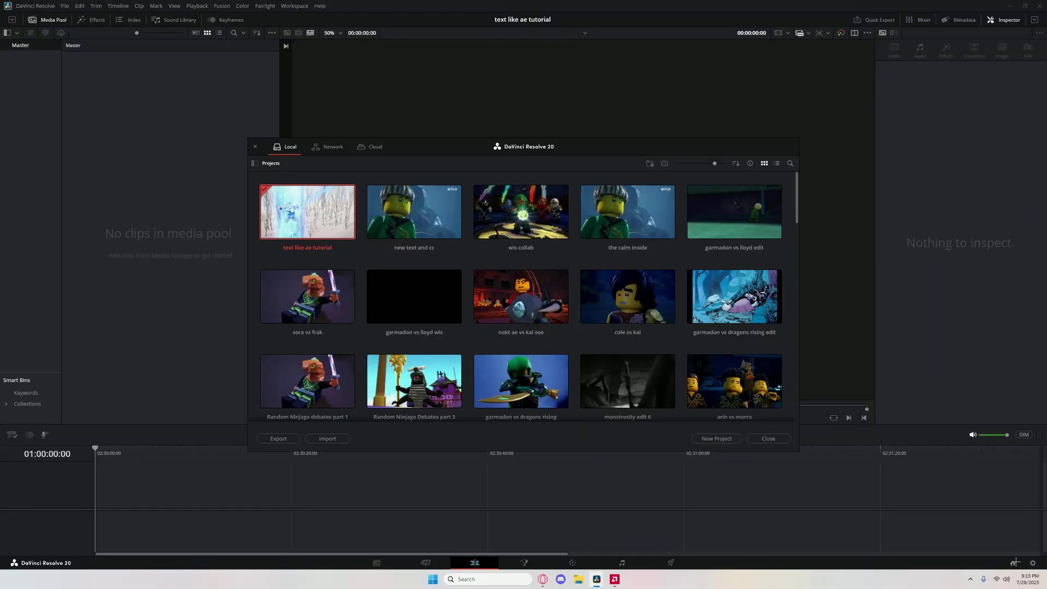
left_click(734, 439)
left_click(547, 322)
left_click(779, 438)
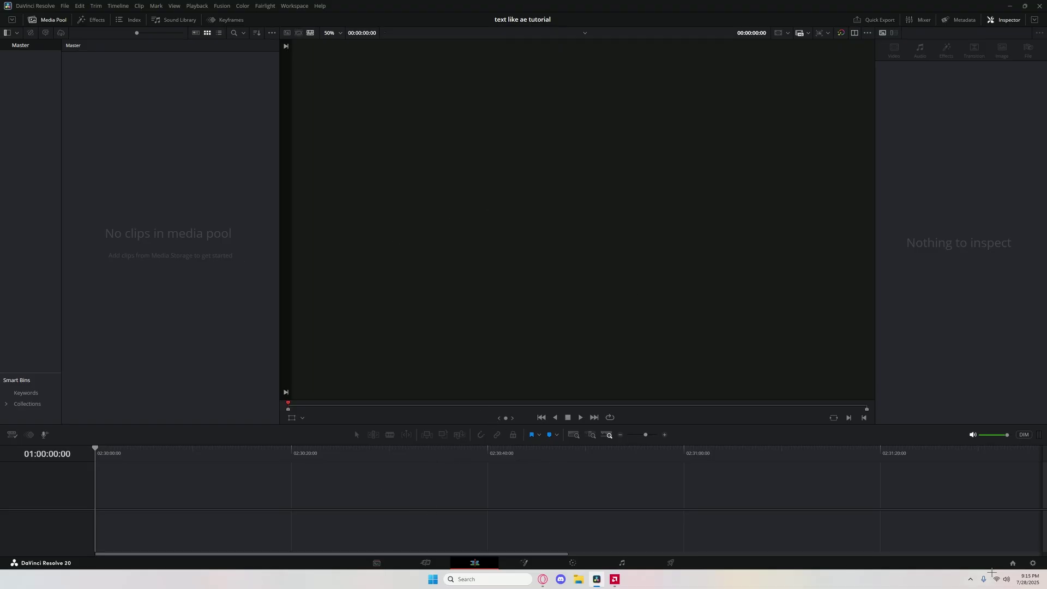
Set the project's timeline frame rate to 60 frames per second and save the project settings.
left_click(1034, 565)
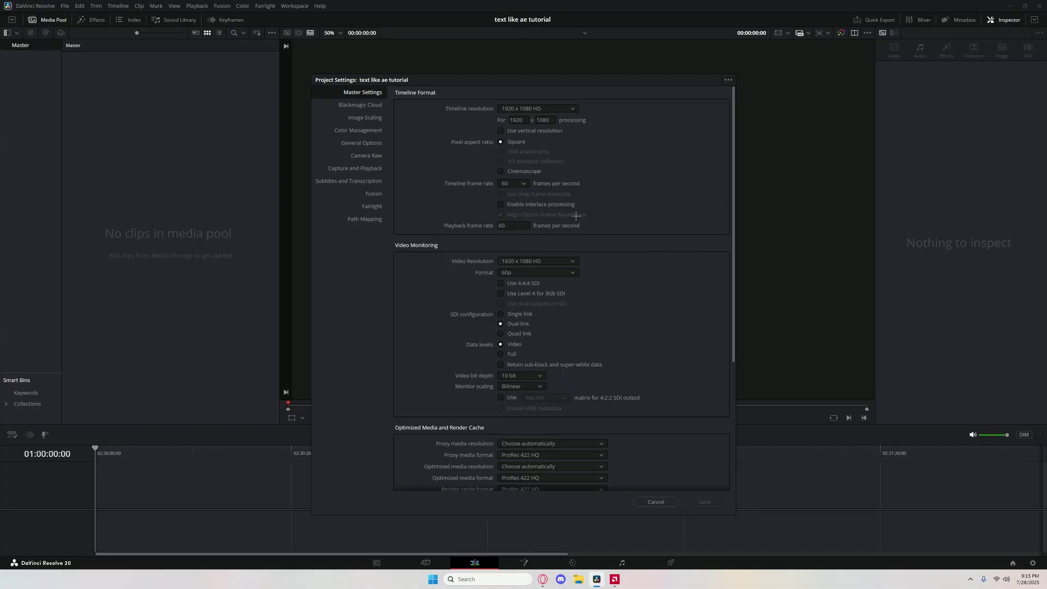
left_click(511, 184)
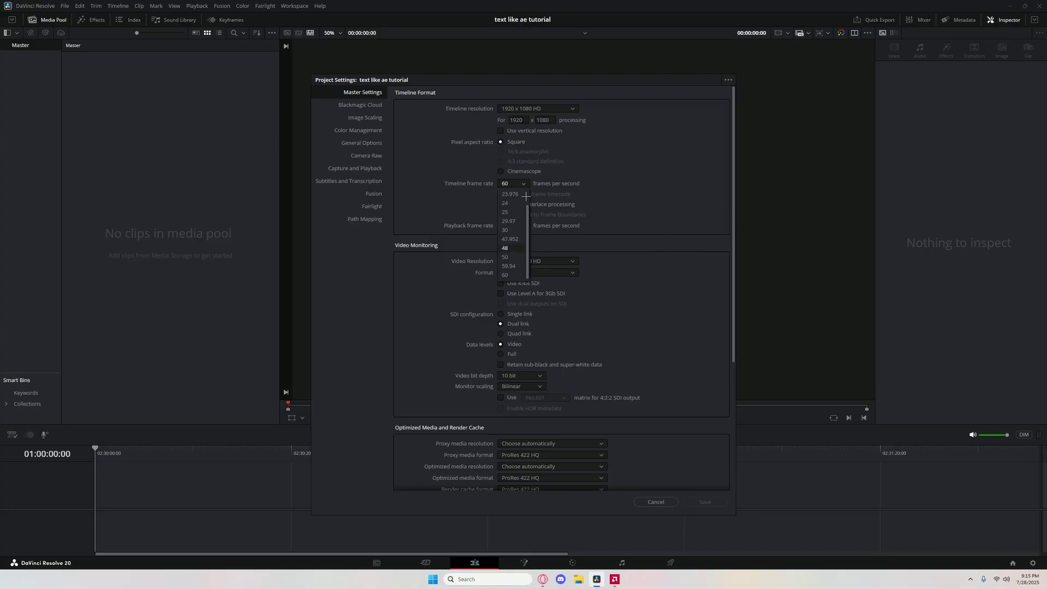
left_click(513, 275)
scroll(608, 444, "down", 3)
scroll(615, 431, "up", 1)
scroll(615, 431, "up", 1)
left_click(704, 502)
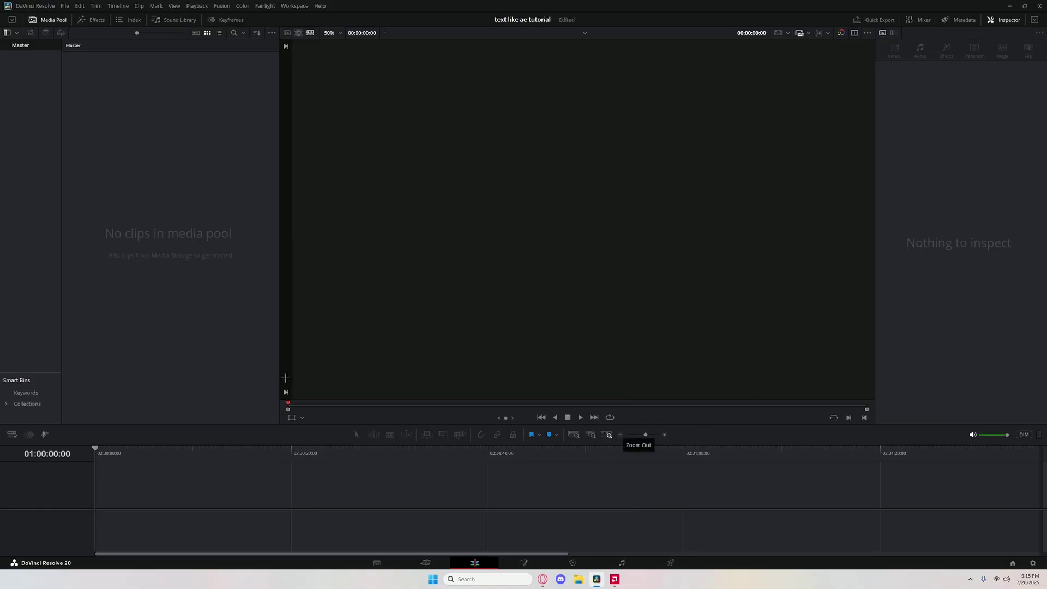
Add a Text+ title from the effects library to the start of the empty timeline and save the project.
left_click(90, 20)
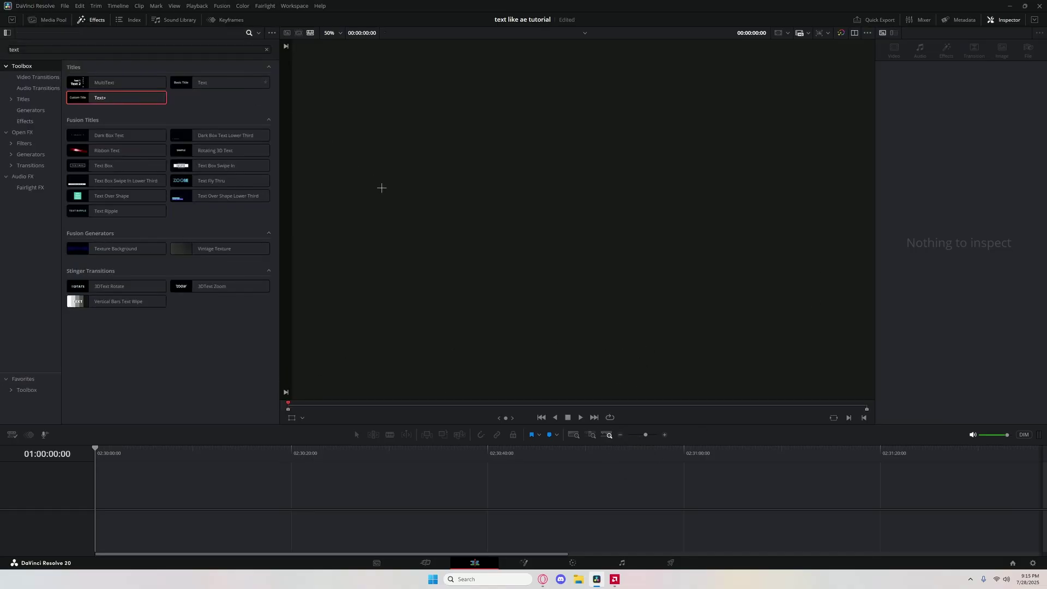
left_click(90, 19)
left_click(82, 21)
left_click(260, 50)
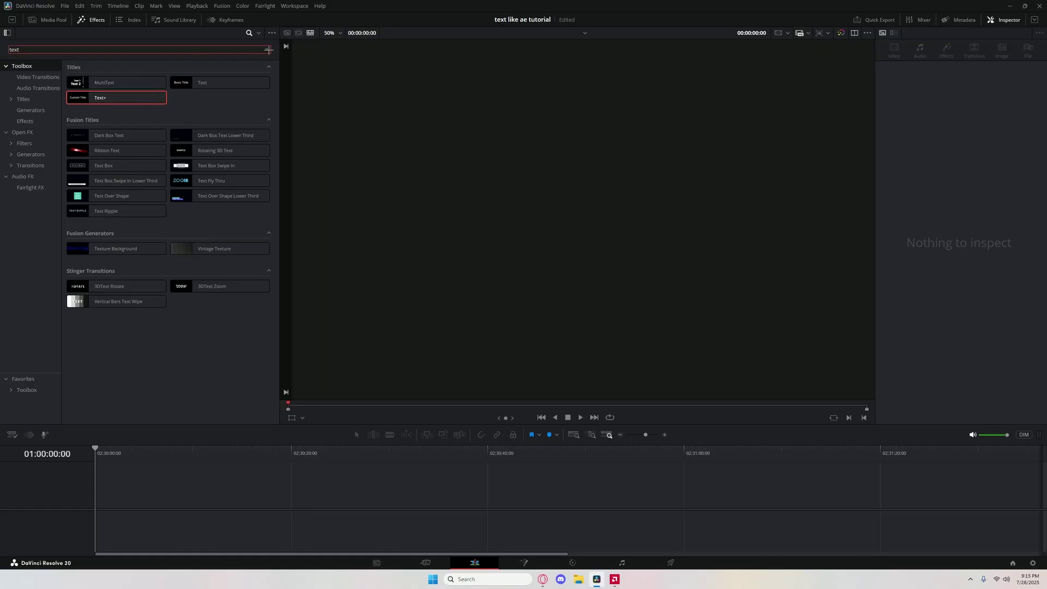
left_click_drag(121, 98, 130, 501)
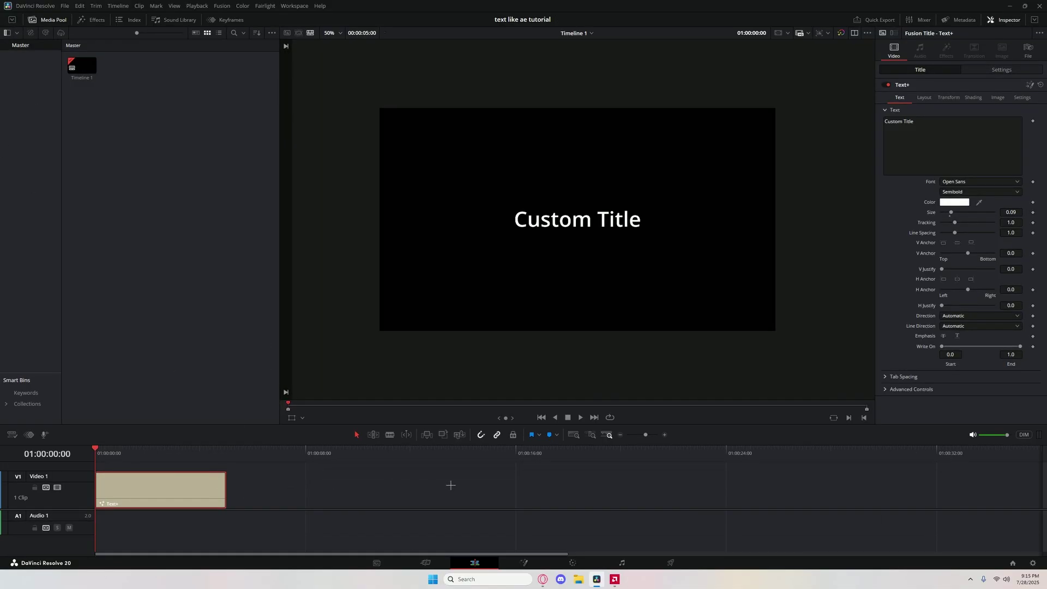
key("ctrl+s")
right_click(105, 61)
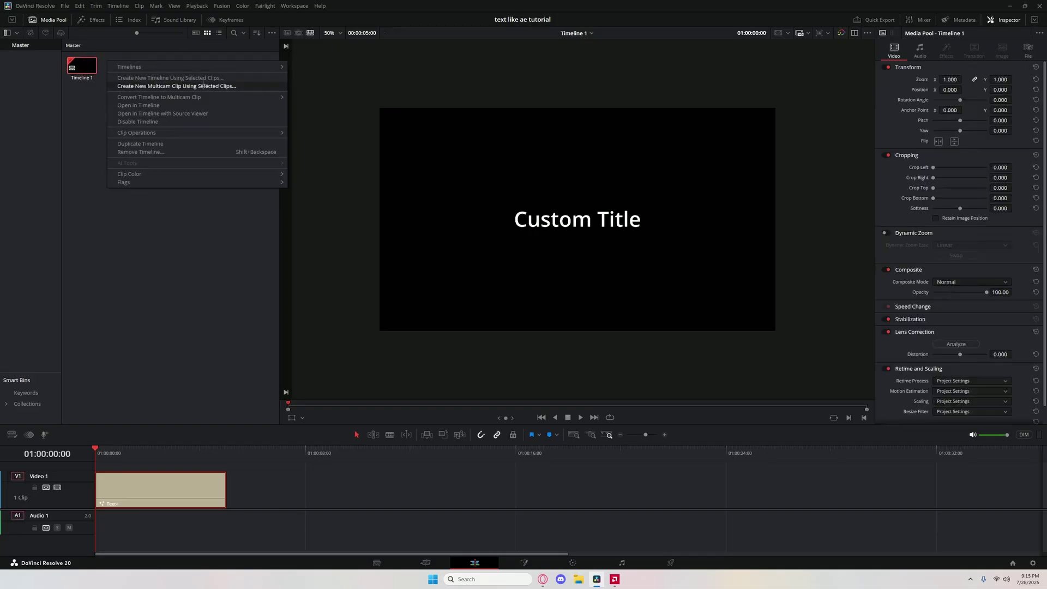
left_click(93, 255)
left_click(53, 19)
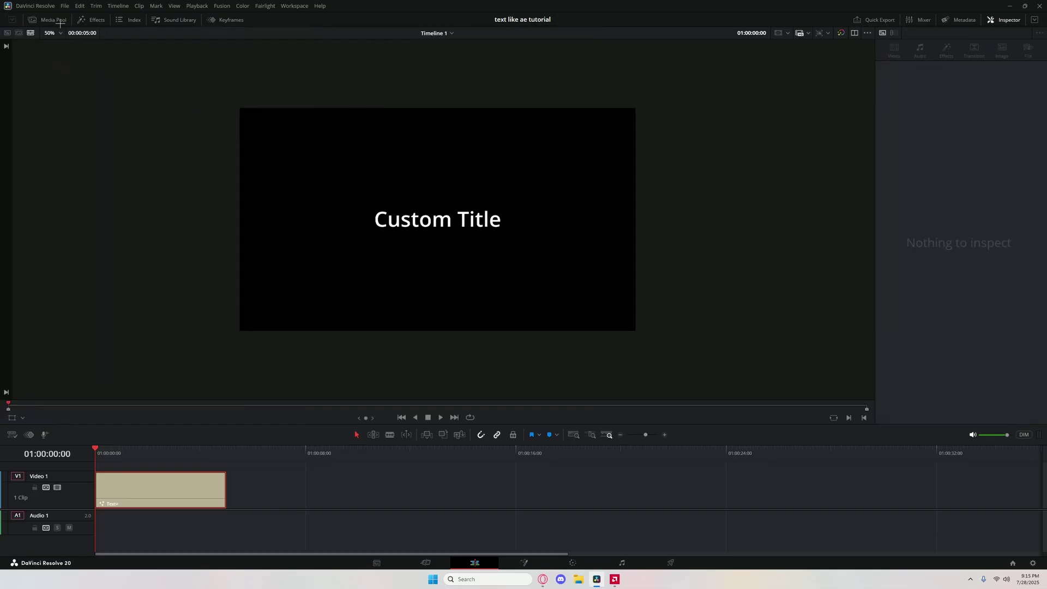
left_click(59, 24)
Give Timeline 1 its own settings instead of the project settings, with a custom resolution of 1440 x 1600.
right_click(86, 70)
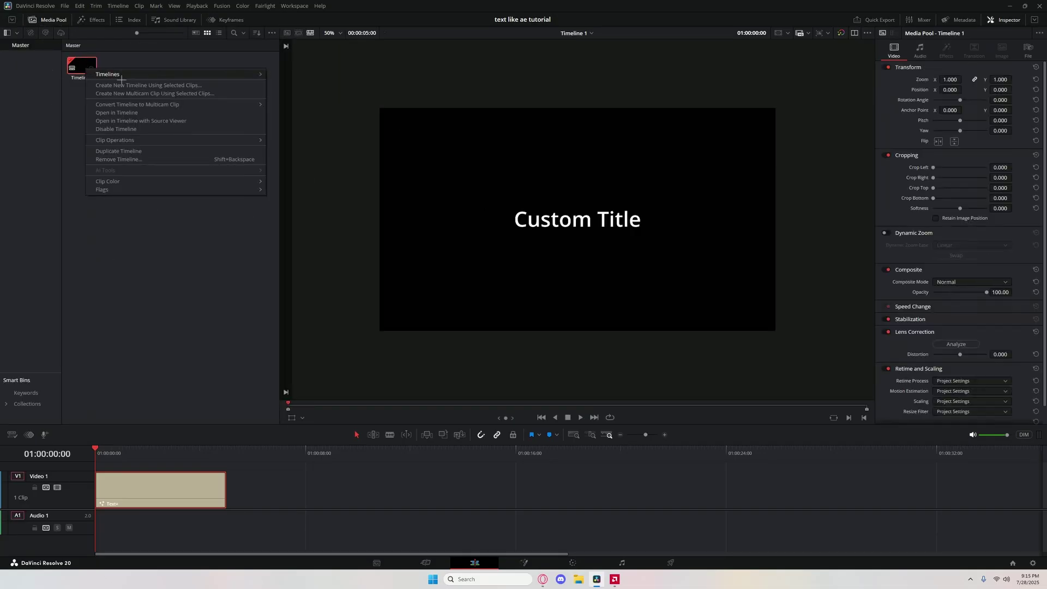
mouse_move(125, 77)
left_click(302, 75)
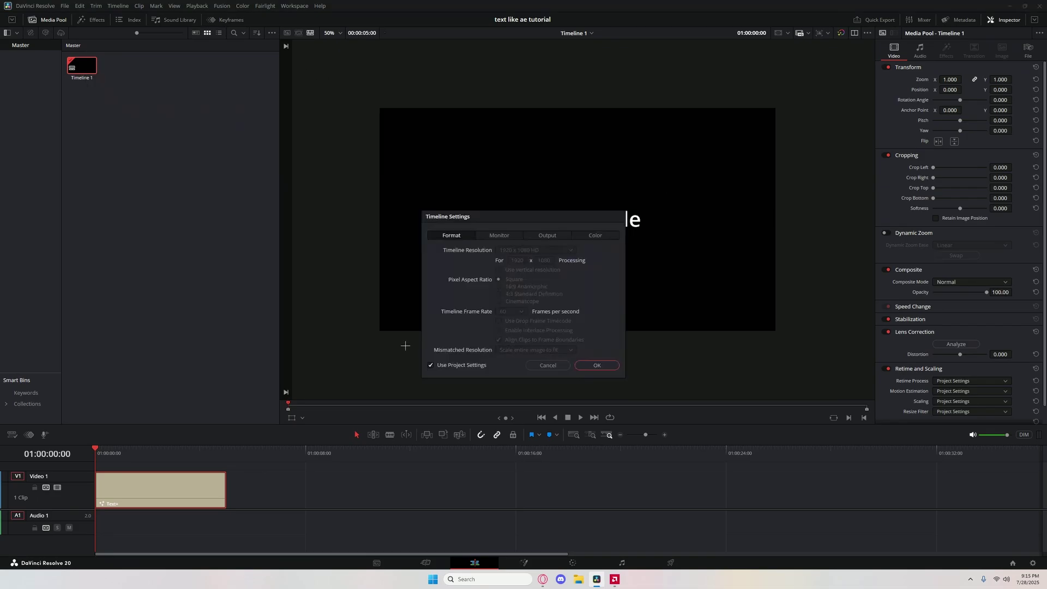
left_click(431, 366)
left_click(524, 261)
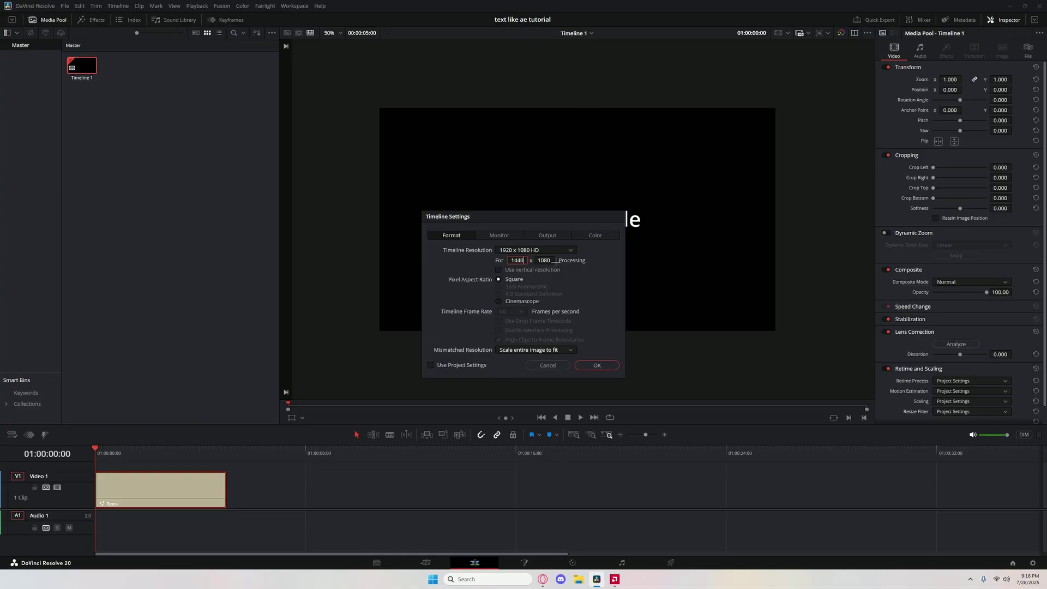
key("Tab")
type("1600")
left_click(603, 367)
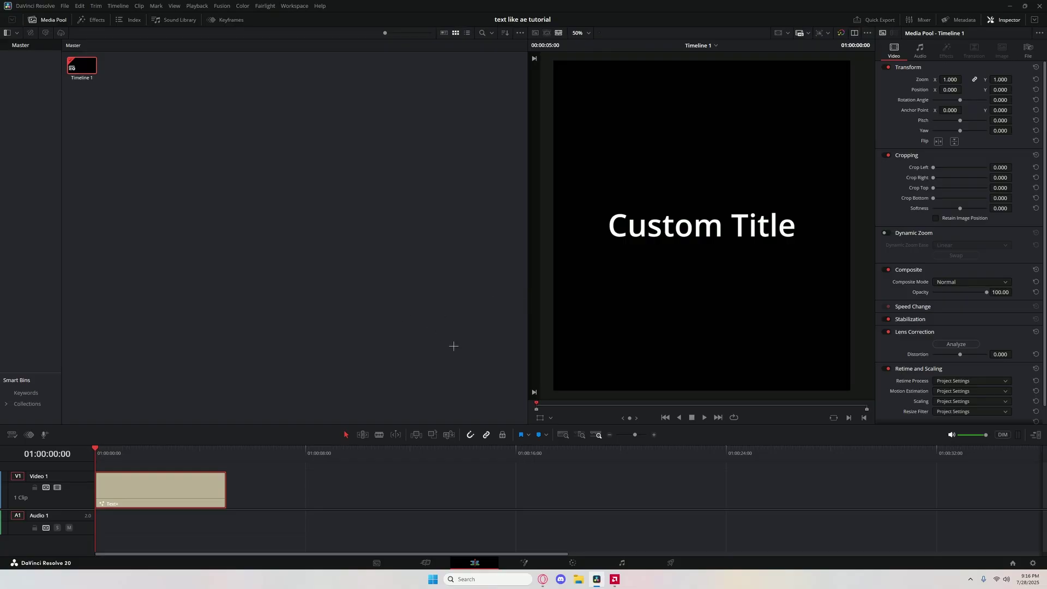
Open the Text+ clip on the timeline in the Fusion page.
left_click(306, 514)
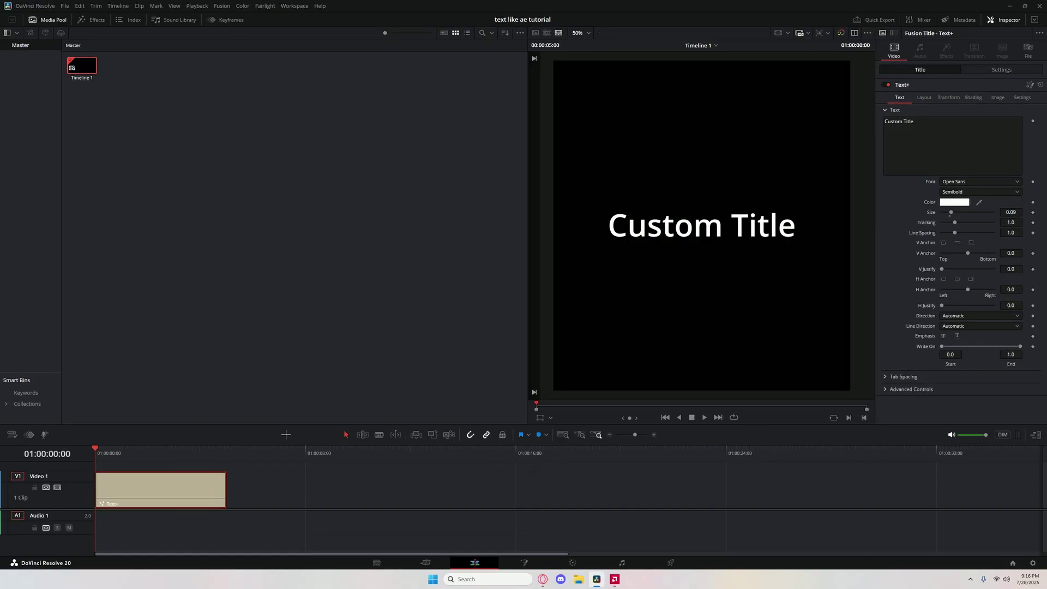
right_click(174, 484)
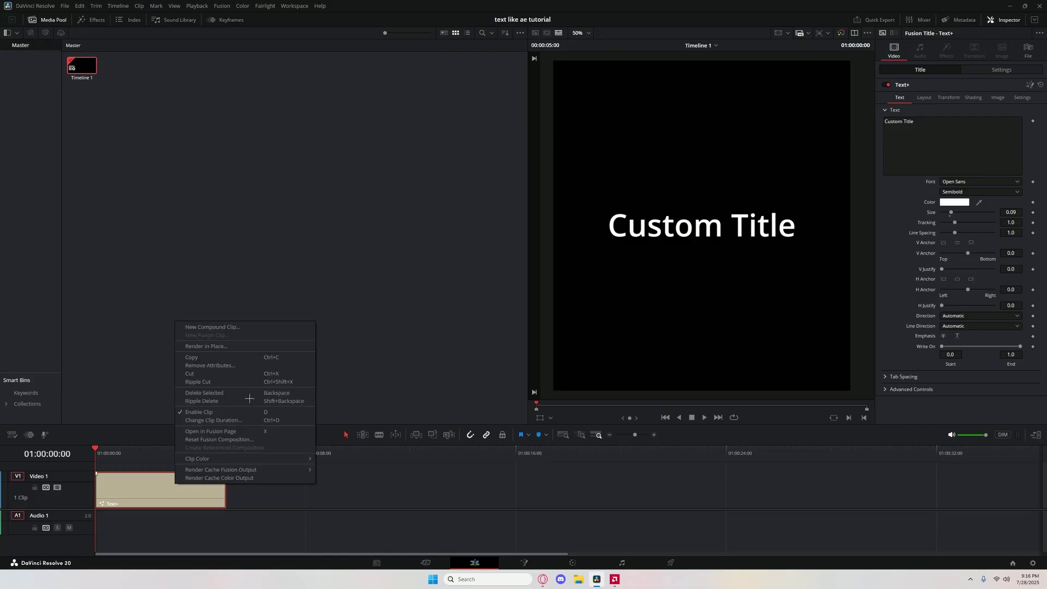
left_click(232, 432)
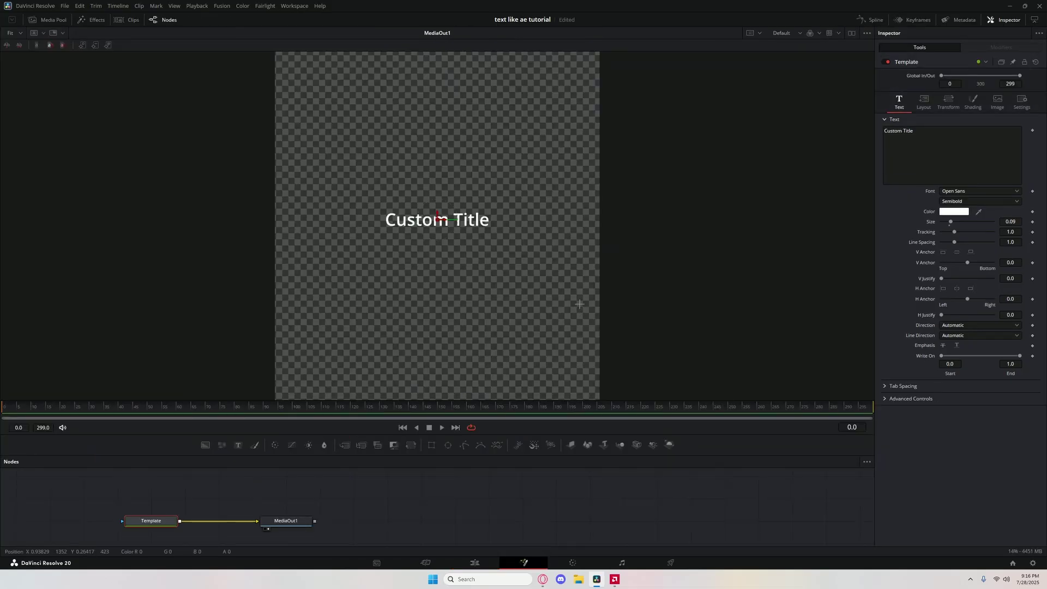
Try the dual-viewer layout in Fusion and return to the single viewer.
left_click(851, 32)
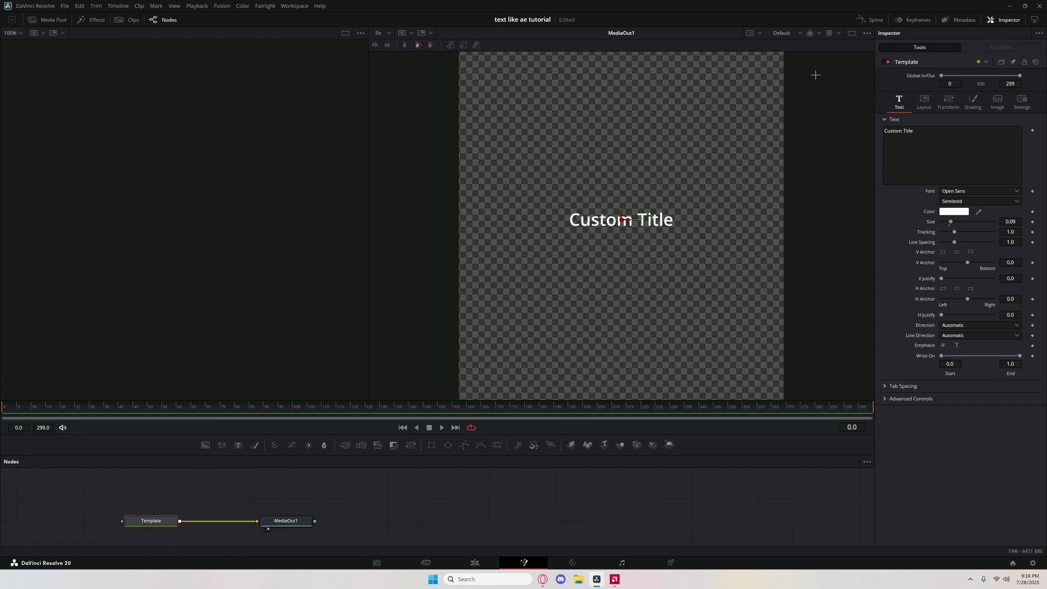
left_click(852, 34)
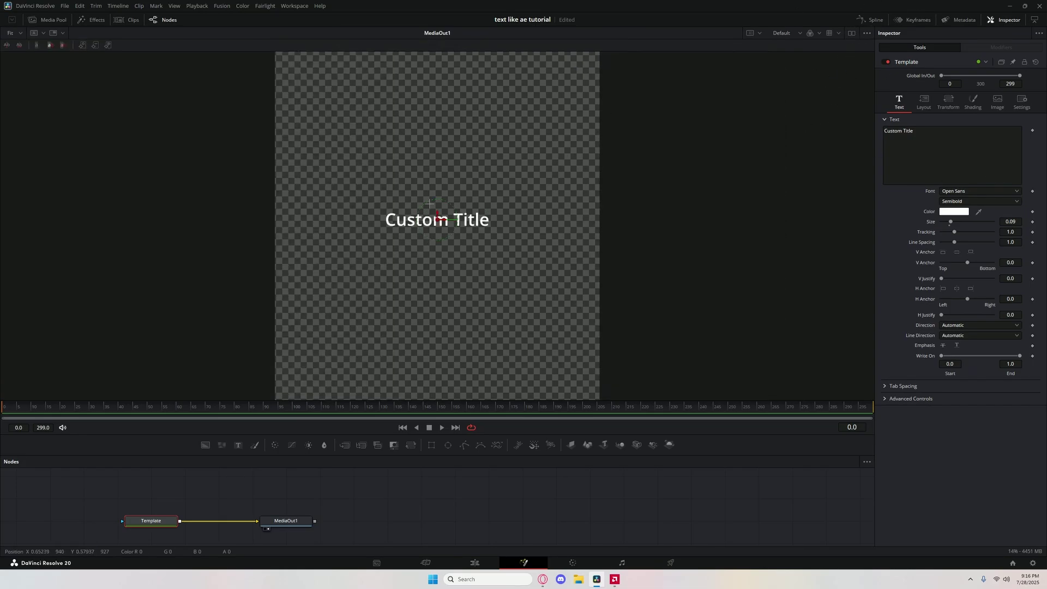
left_click(852, 34)
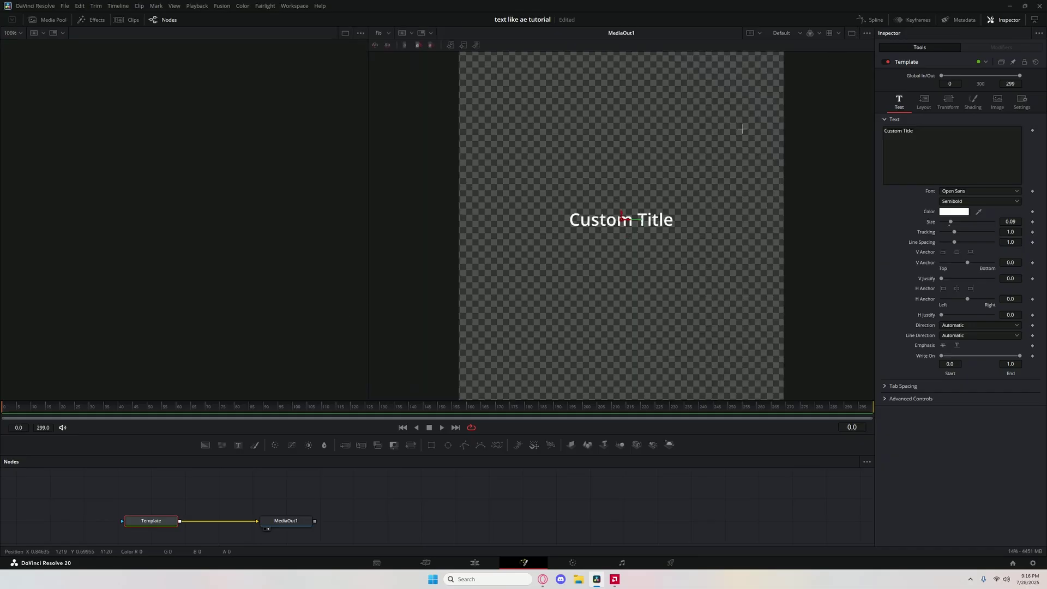
left_click(851, 34)
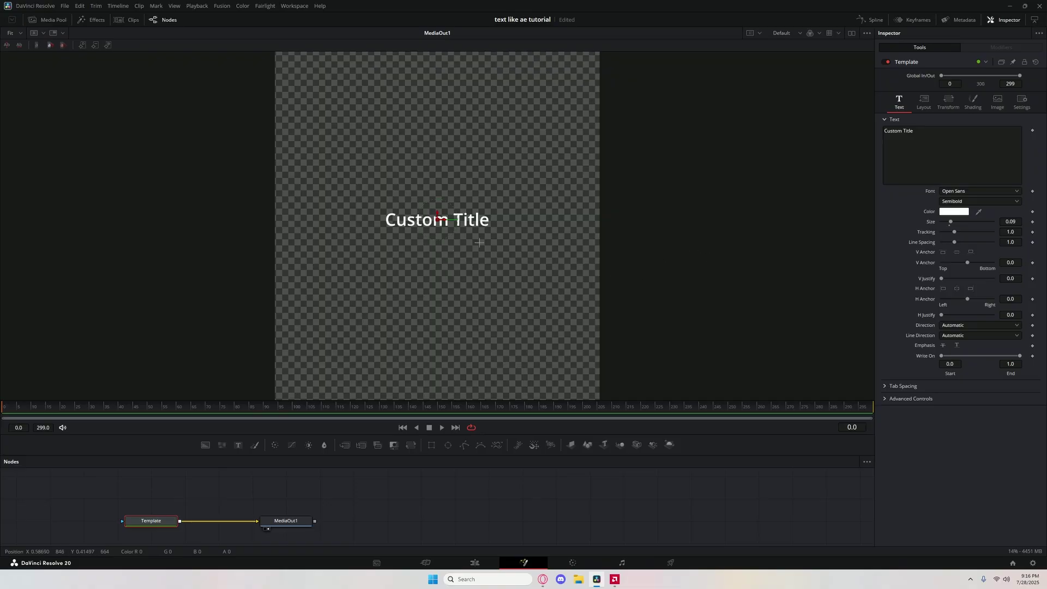
scroll(498, 235, "up", 5)
scroll(490, 223, "down", 5)
scroll(487, 218, "up", 4)
scroll(483, 207, "down", 4)
scroll(483, 207, "down", 3)
scroll(469, 206, "up", 5)
scroll(456, 204, "down", 6)
scroll(443, 202, "up", 8)
scroll(443, 202, "up", 3)
scroll(425, 207, "down", 10)
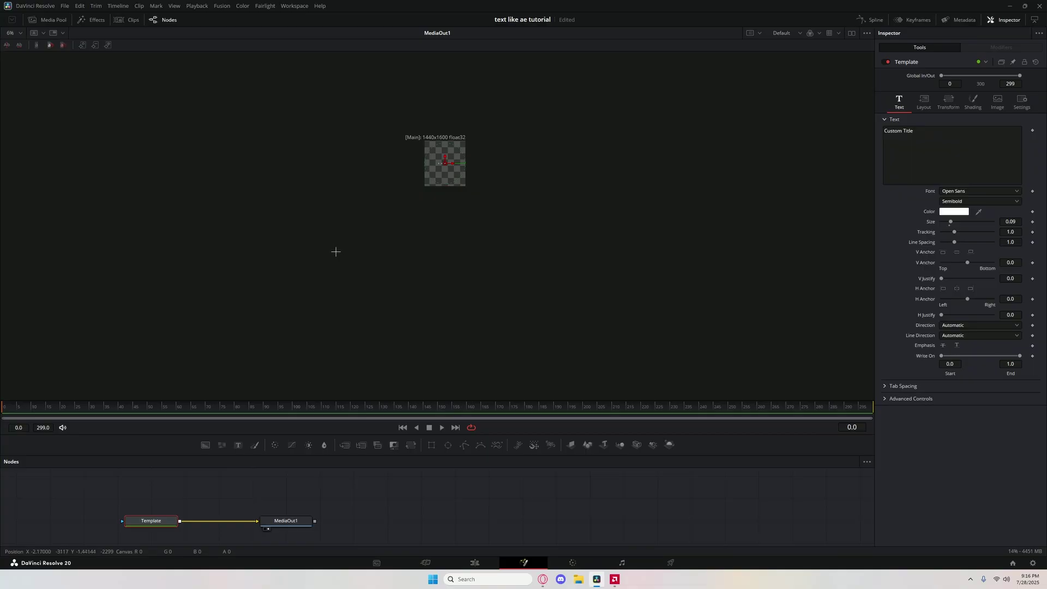
key("ctrl+f")
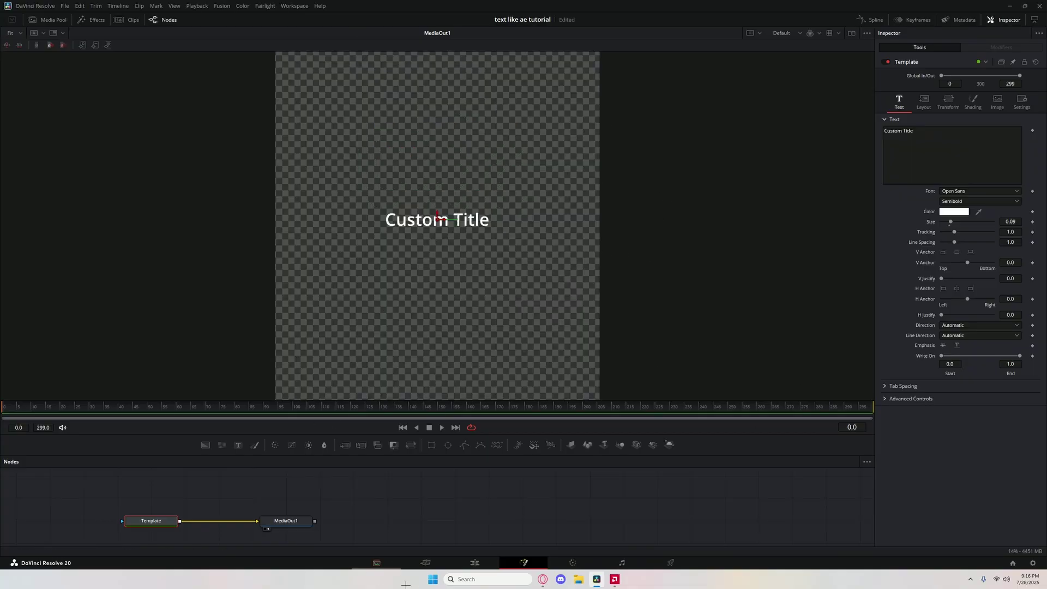
Set the title's font to Arial with the Bold style.
left_click(959, 191)
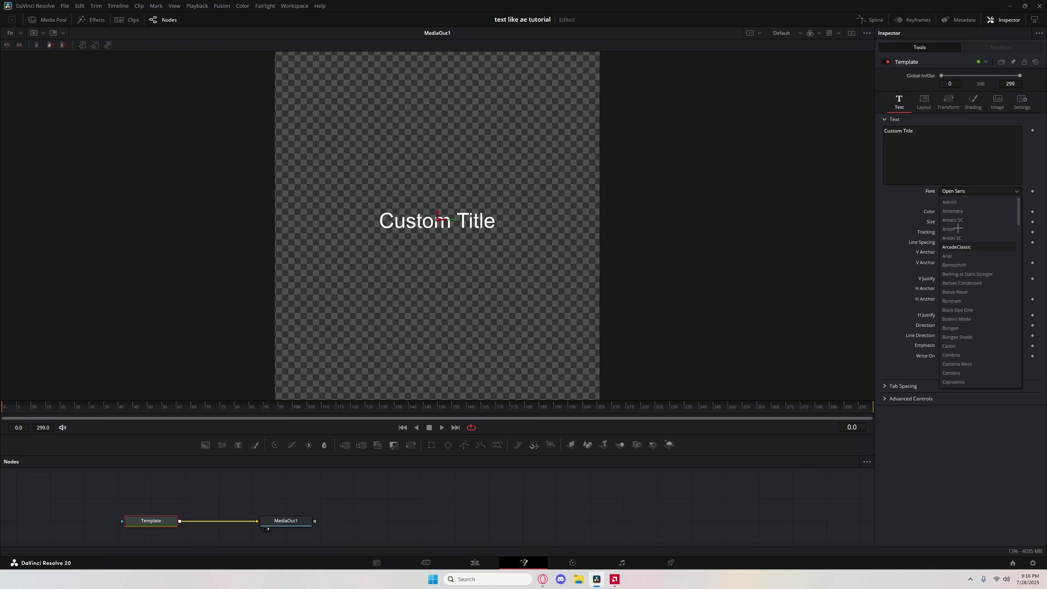
left_click(979, 256)
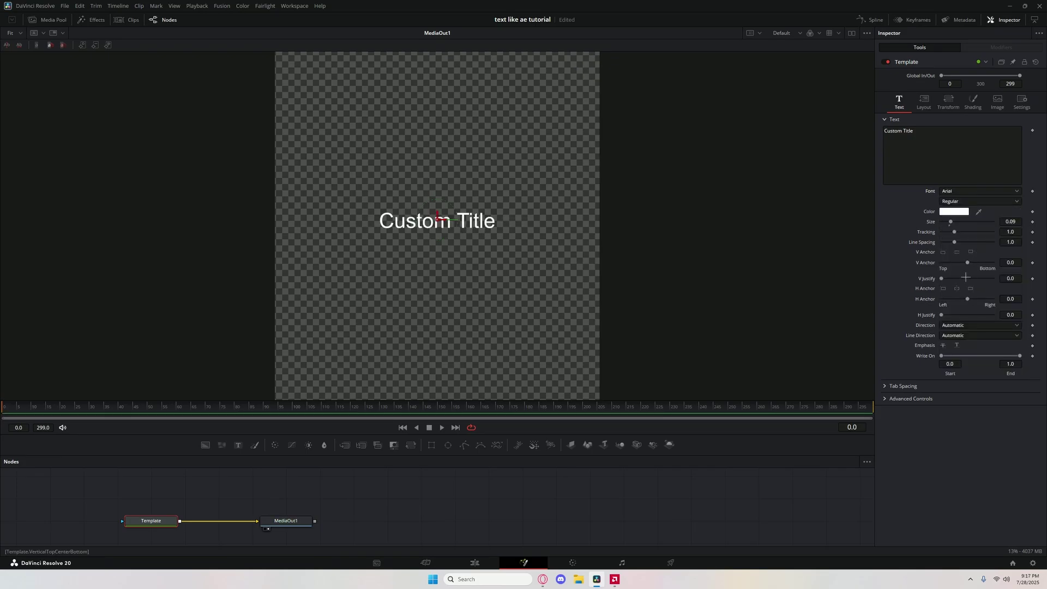
left_click(958, 201)
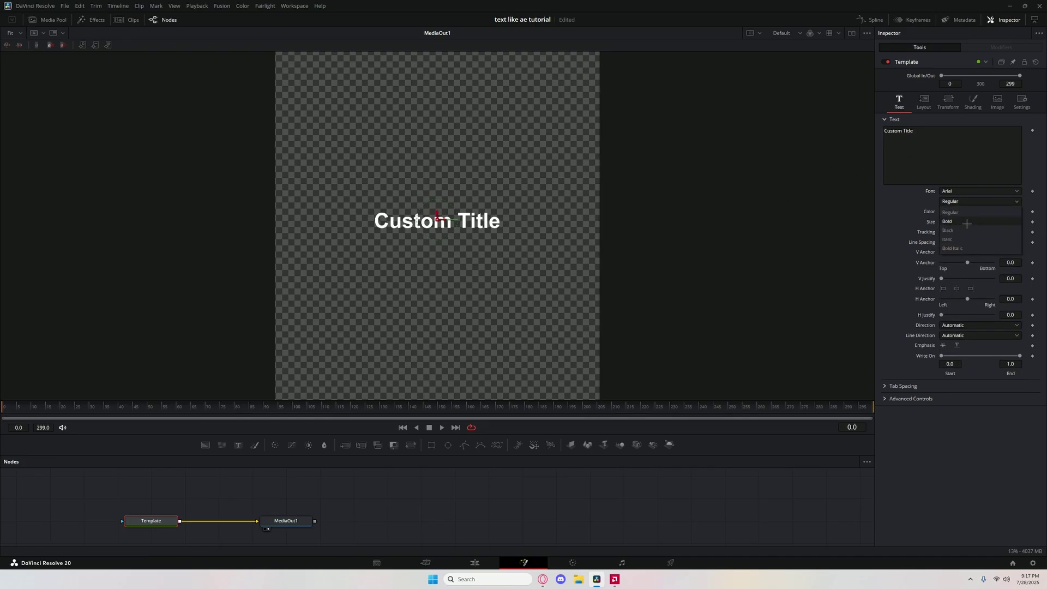
left_click(951, 211)
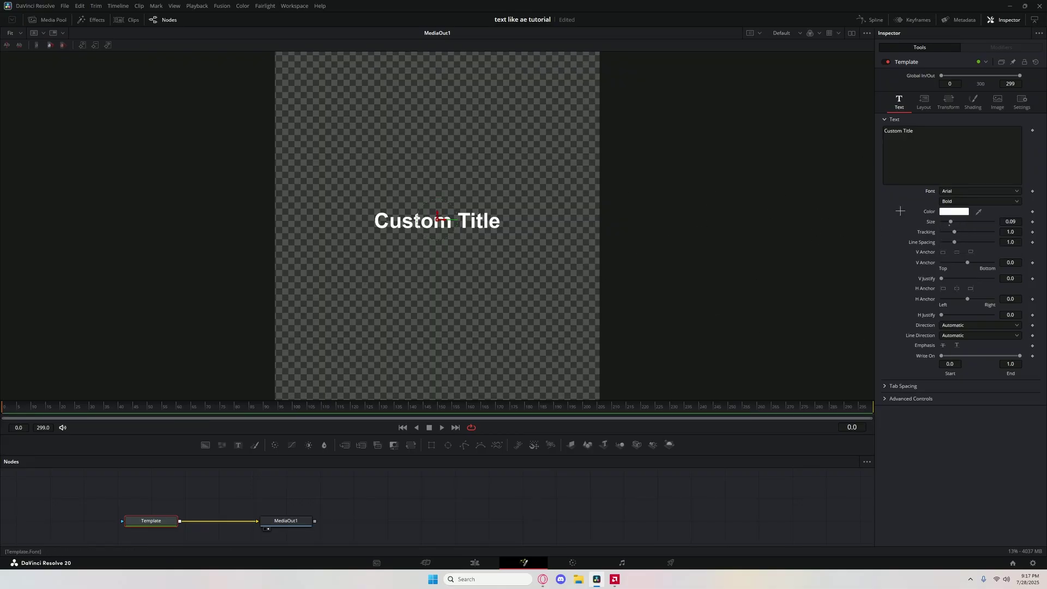
Replace the placeholder title text with "TEXT TEST".
left_click_drag(925, 133, 752, 132)
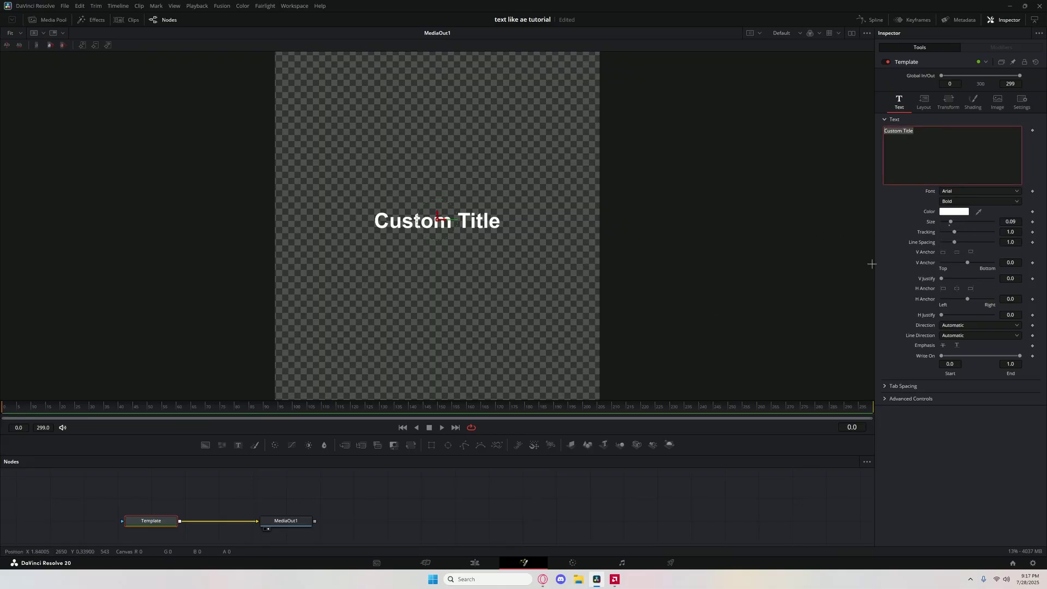
type("TEXT ")
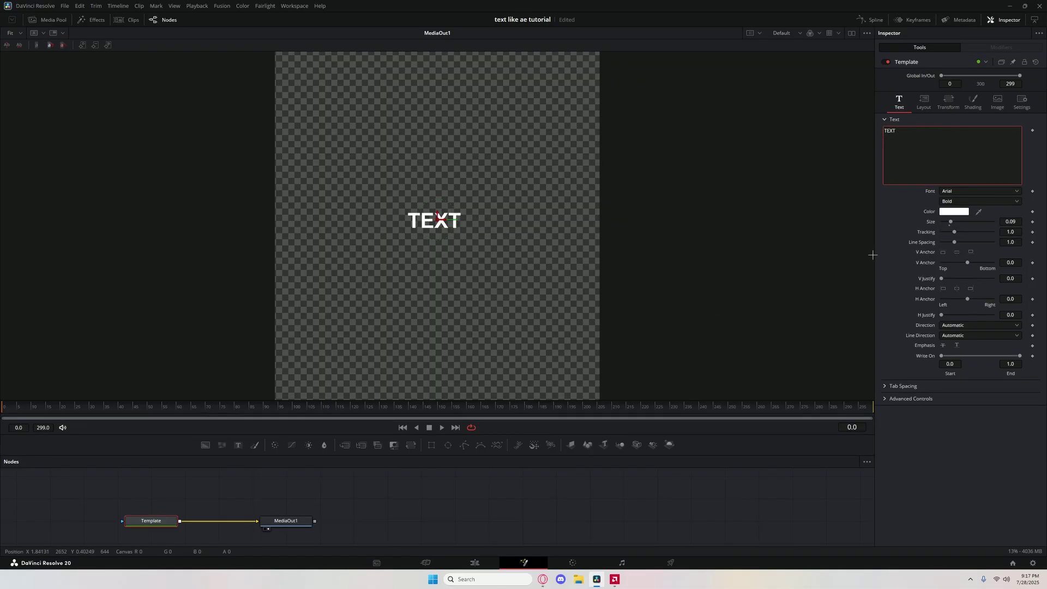
type("TEST")
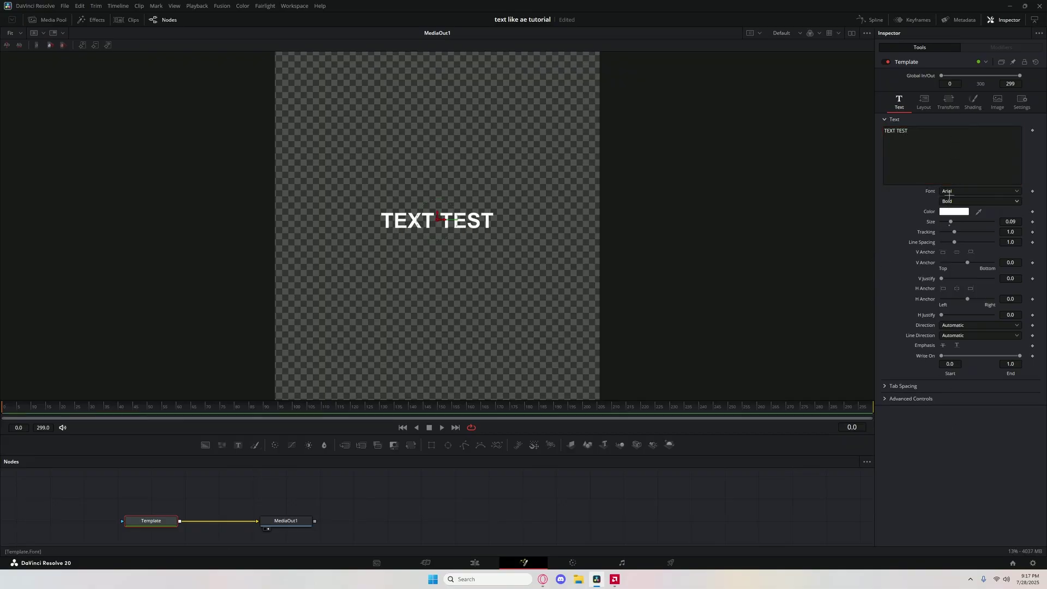
Set the title's tracking to 1.1 and reduce its size to about 0.0385, and save the project.
left_click(1010, 233)
type("1.1")
key("Tab")
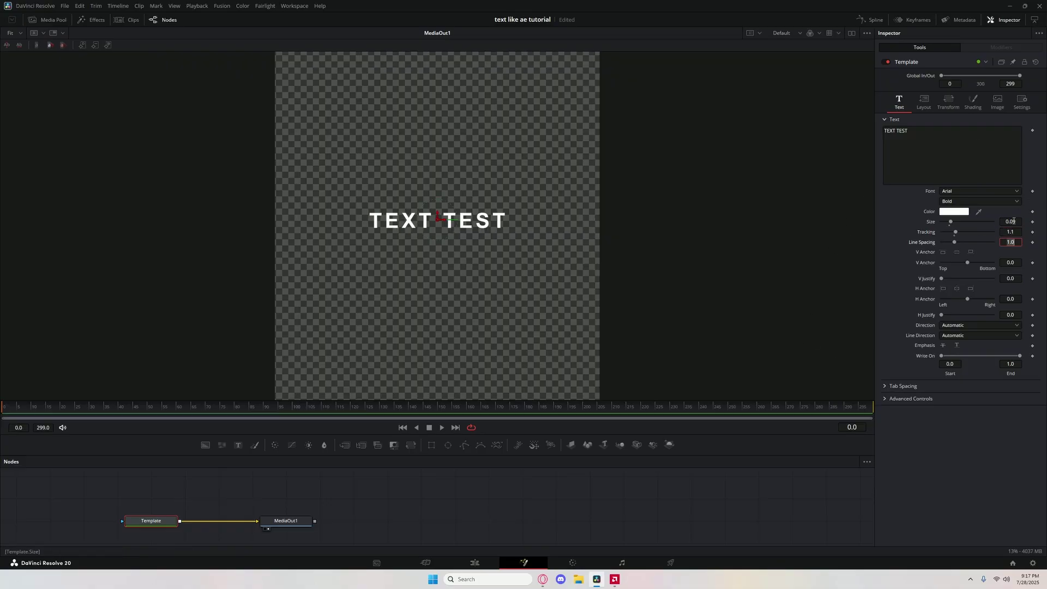
left_click(998, 418)
left_click_drag(1010, 222, 802, 292)
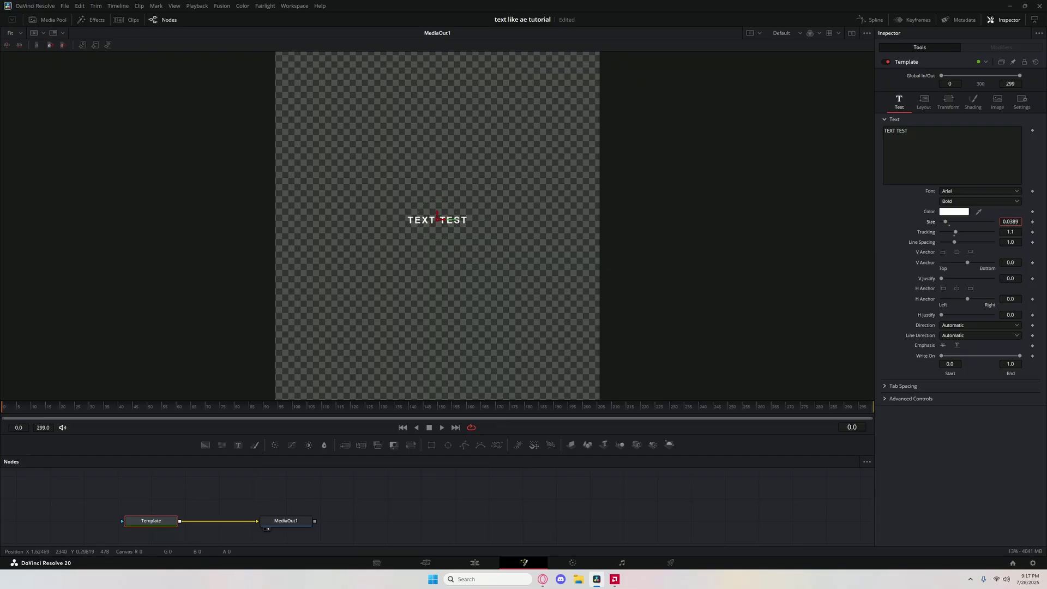
key("ctrl+s")
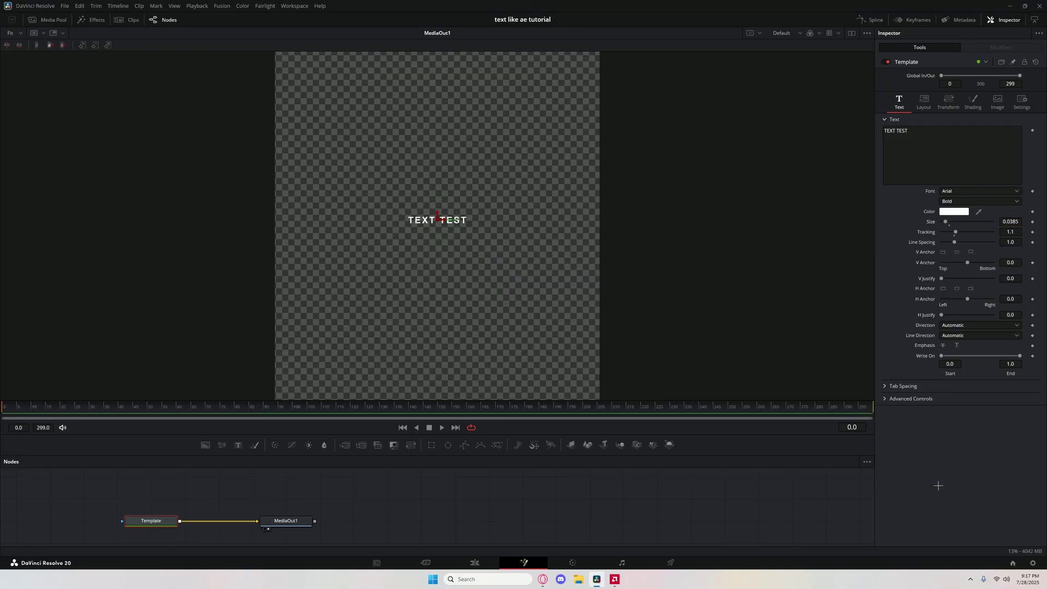
scroll(276, 502, "down", 2)
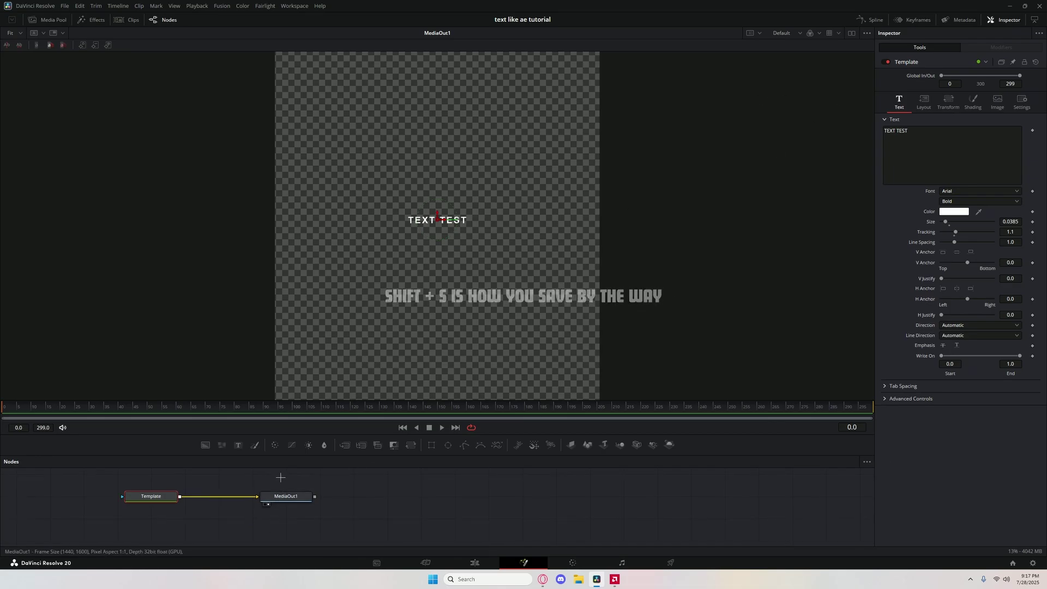
Insert a Soft Glow node between Template and MediaOut1, with gain about 0.555 and glow size about 62.6.
left_click_drag(289, 493, 654, 492)
left_click(156, 495)
key("ctrl+space")
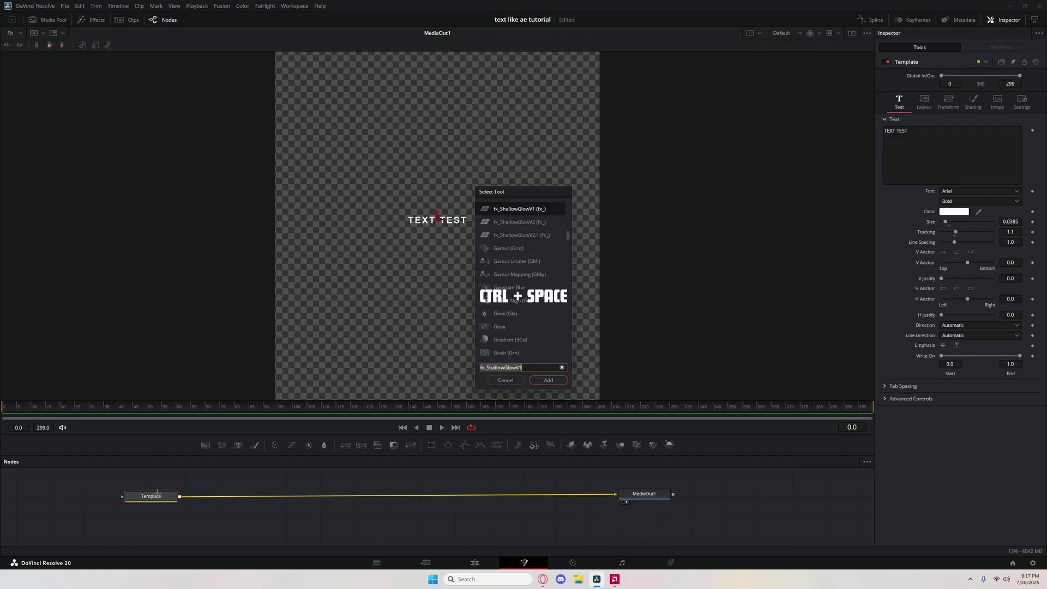
type("soft gl")
key("Return")
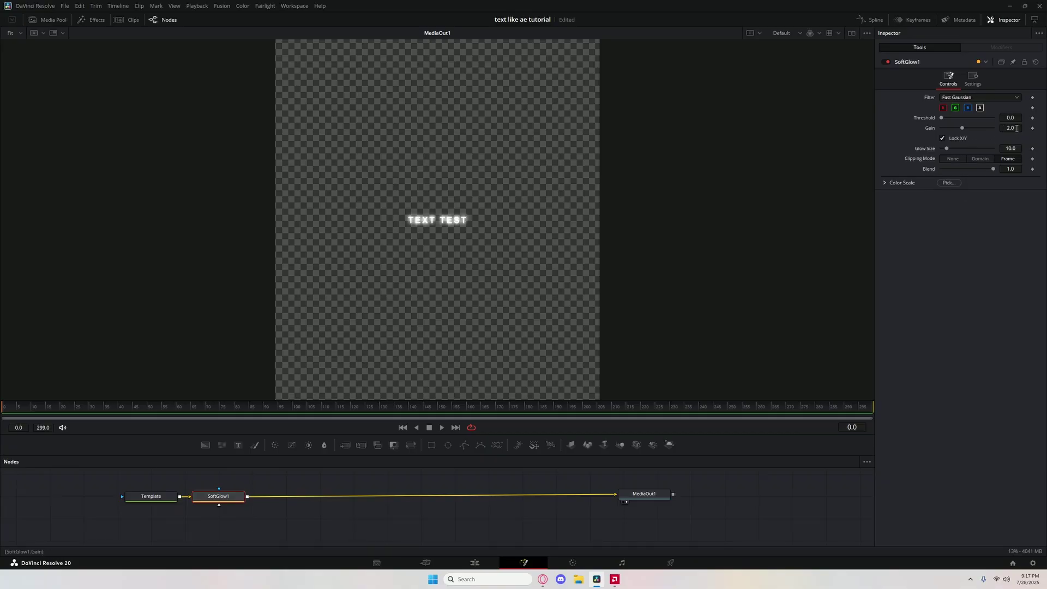
left_click_drag(1017, 128, 598, 179)
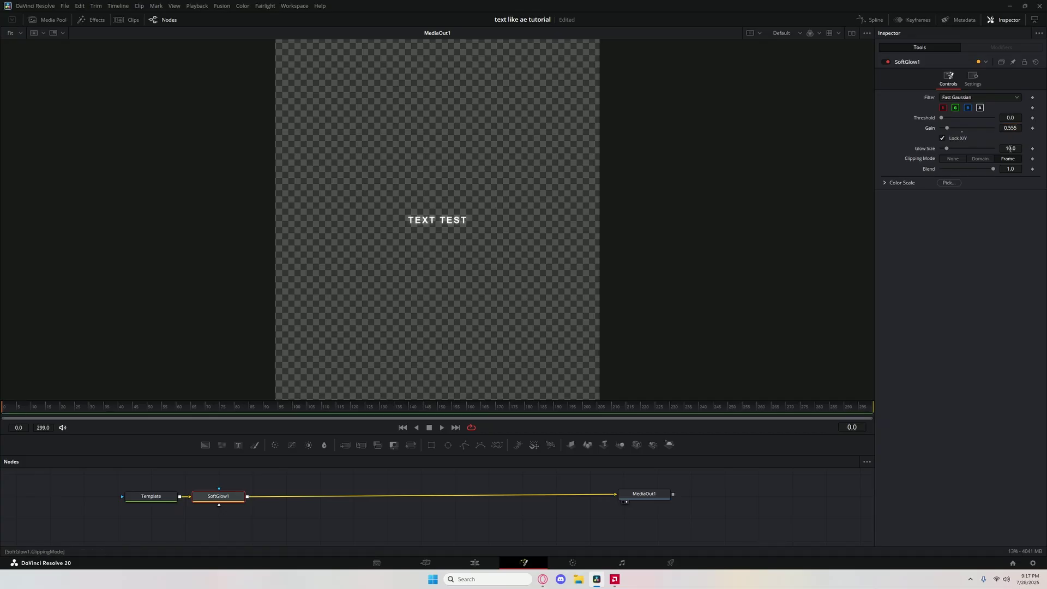
left_click_drag(1010, 149, 1031, 148)
key("ctrl+space")
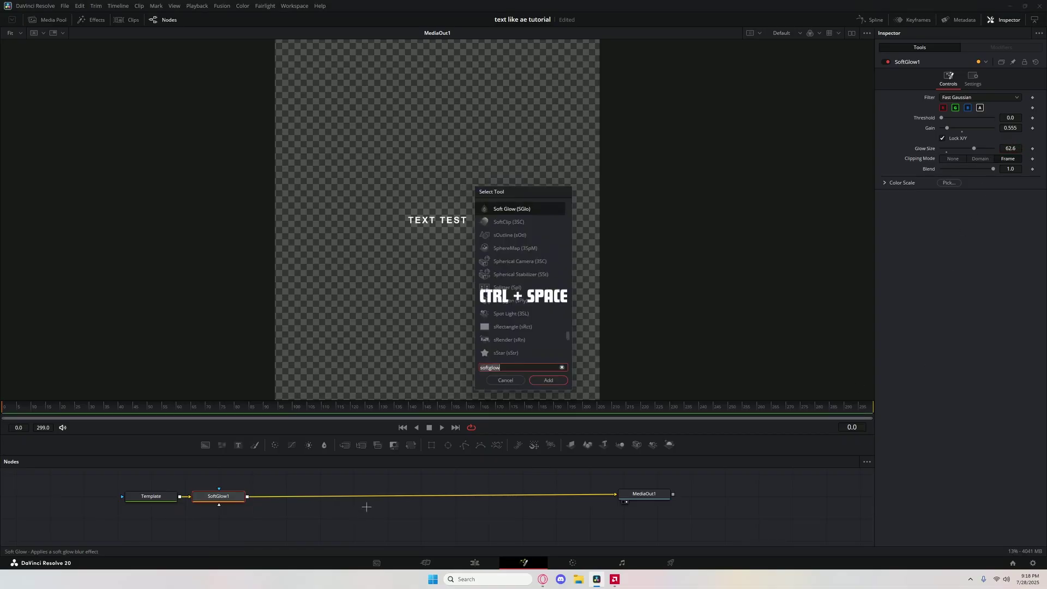
type("sof")
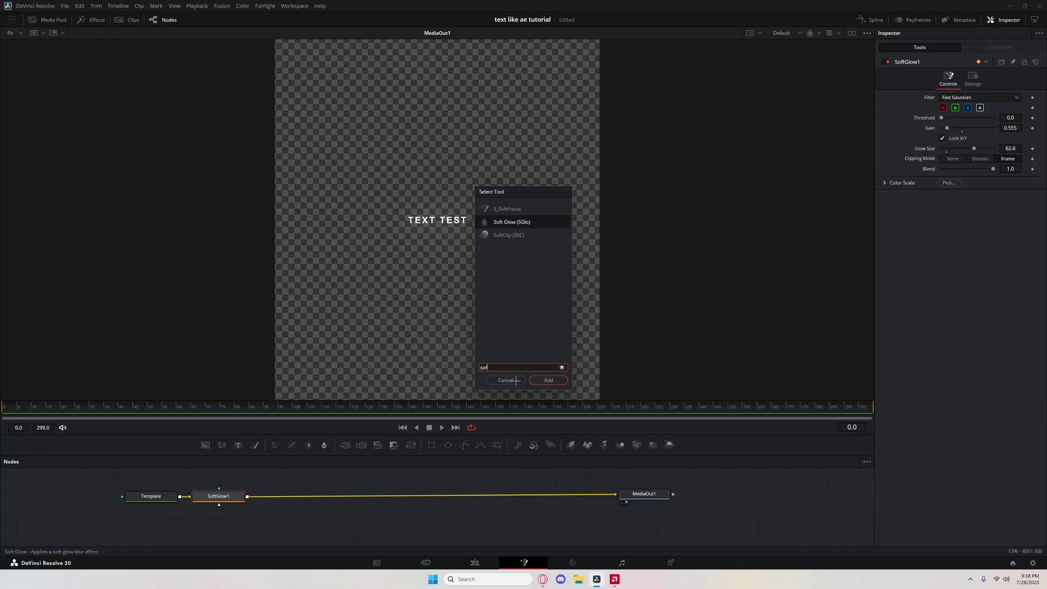
key("Escape")
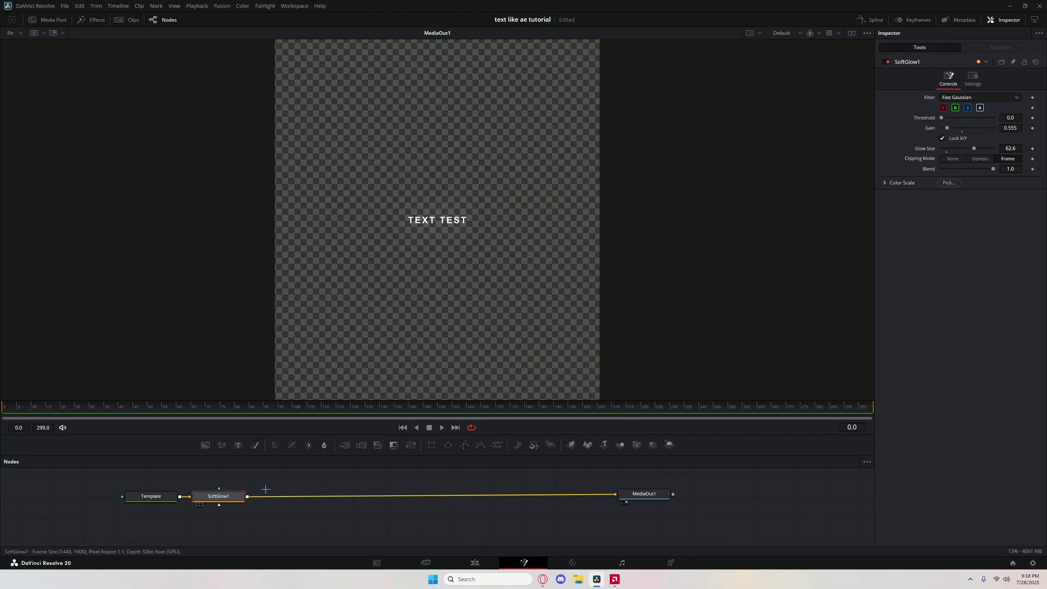
key("space")
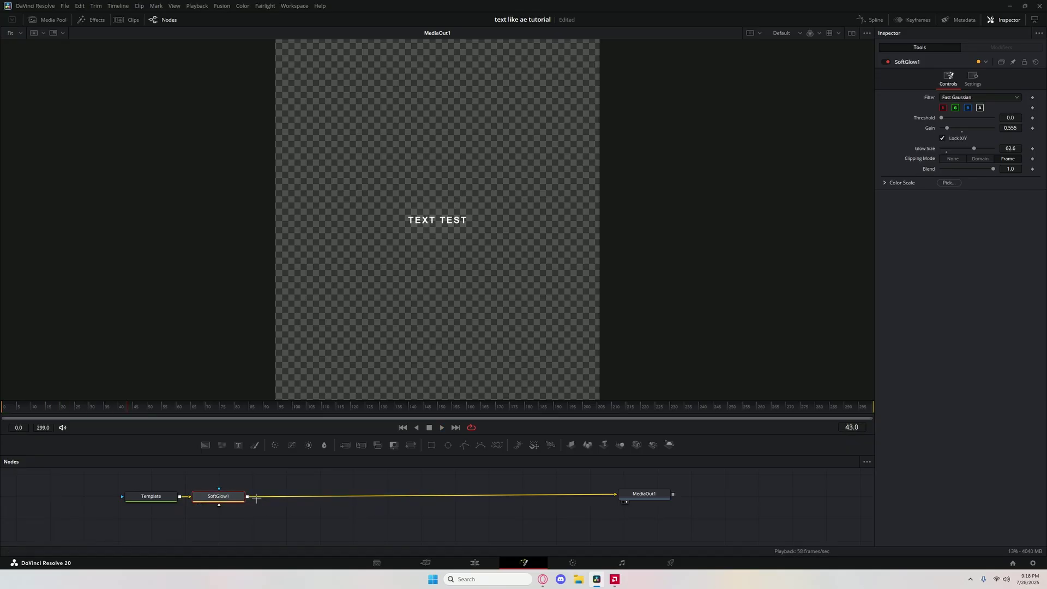
Add a second Soft Glow node after SoftGlow1, with gain about 0.568 and glow size about 17.6.
key("ctrl+space")
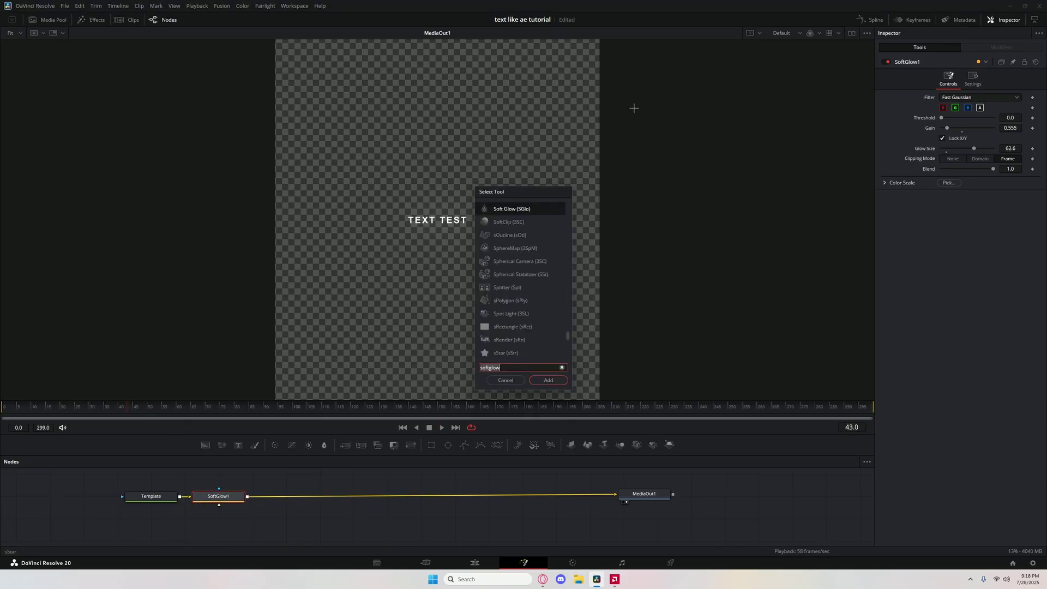
type("softglow")
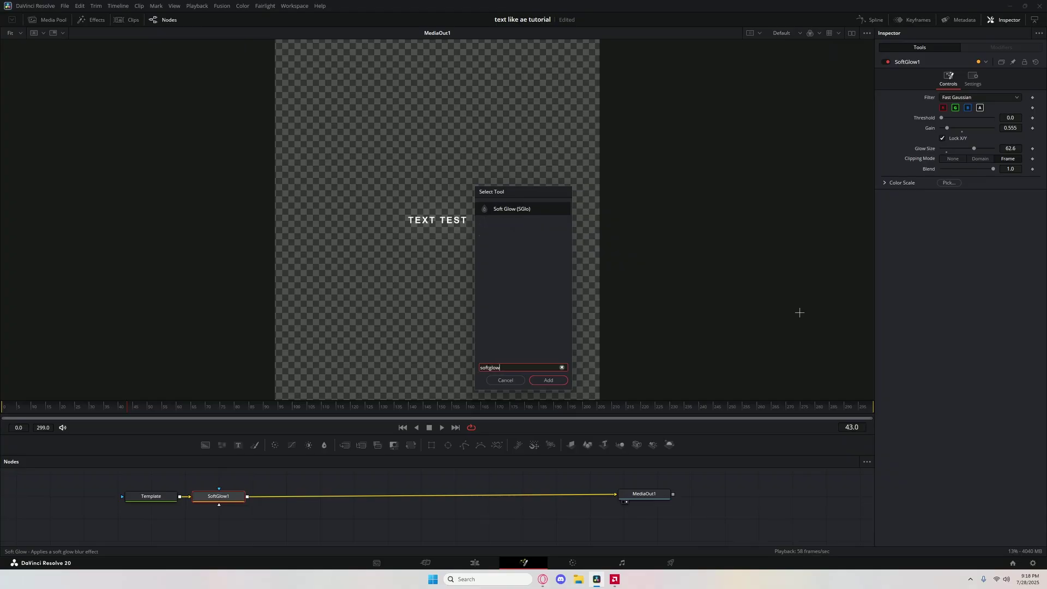
key("Return")
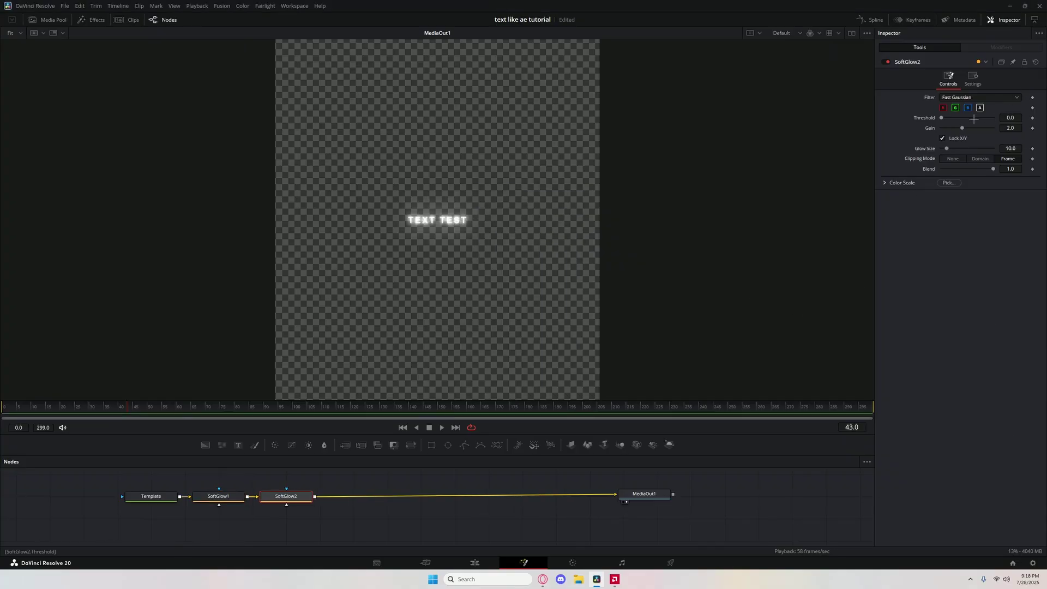
left_click_drag(1012, 127, 1027, 149)
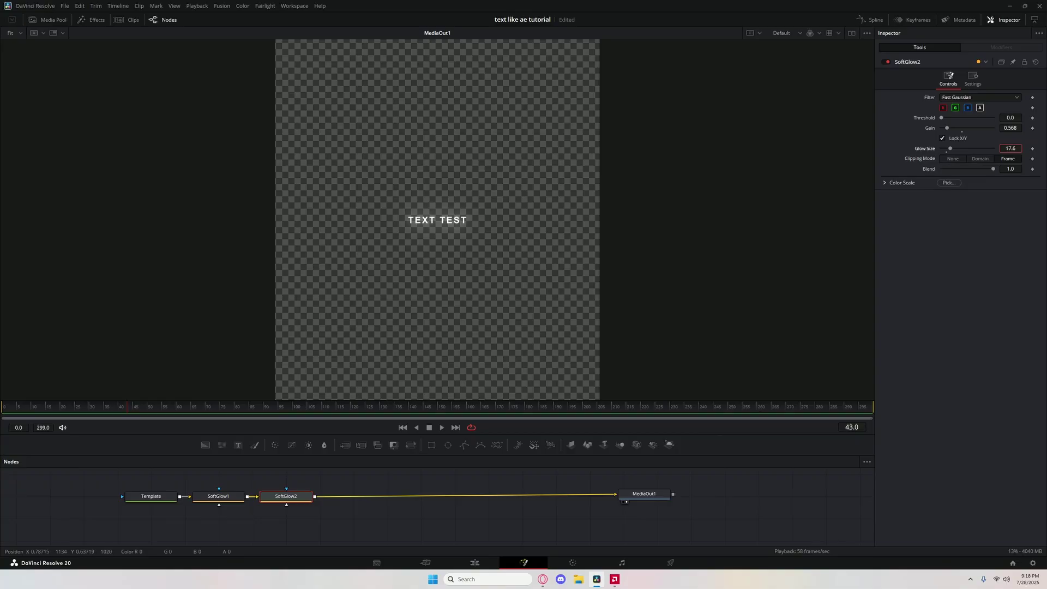
left_click_drag(1011, 148, 1010, 149)
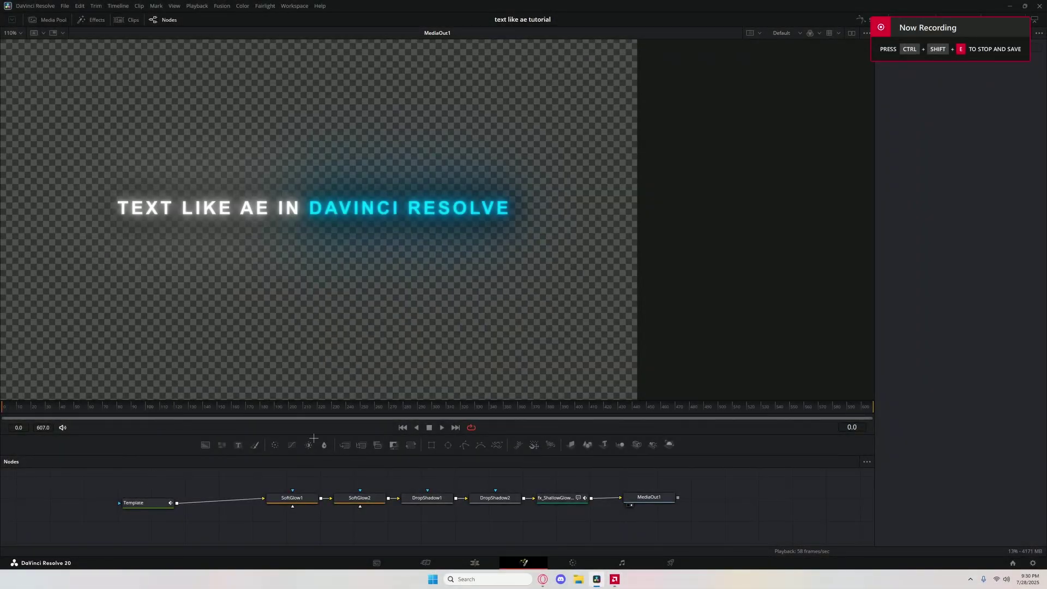
In the "TEXT LIKE AE IN DAVINCI RESOLVE" composition, make room after SoftGlow2 and insert a third Soft Glow node before DropShadow1.
left_click_drag(674, 524, 496, 494)
left_click(324, 516)
left_click(359, 497)
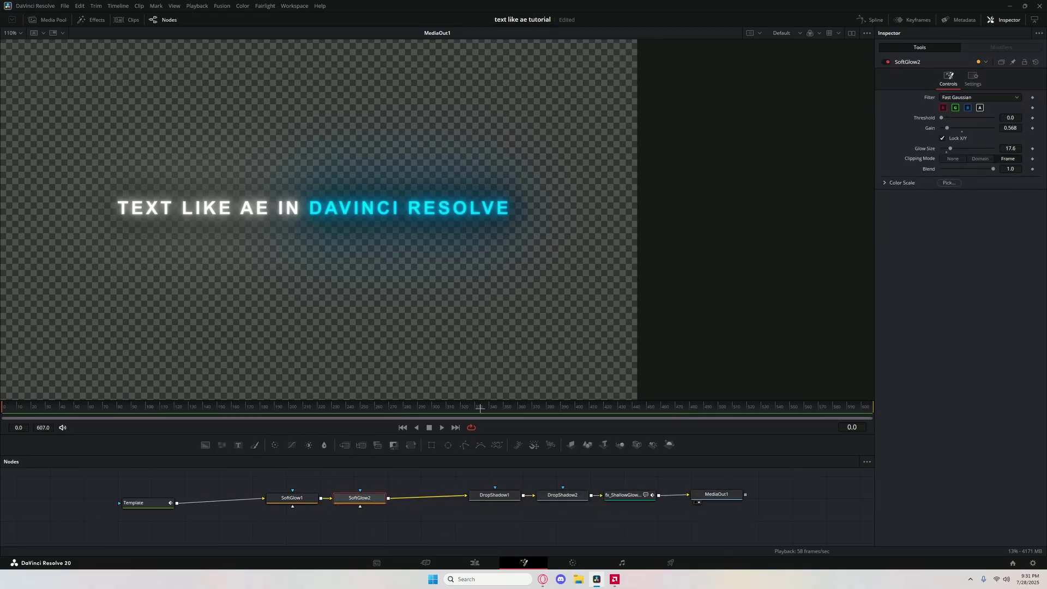
key("ctrl+space")
type("text like")
type("soft g")
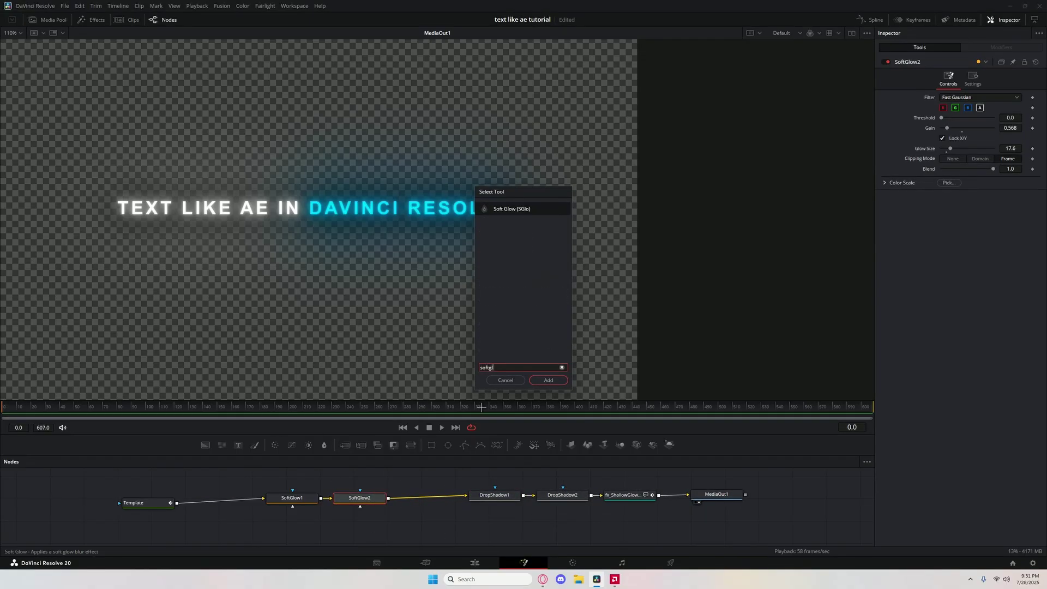
key("Return")
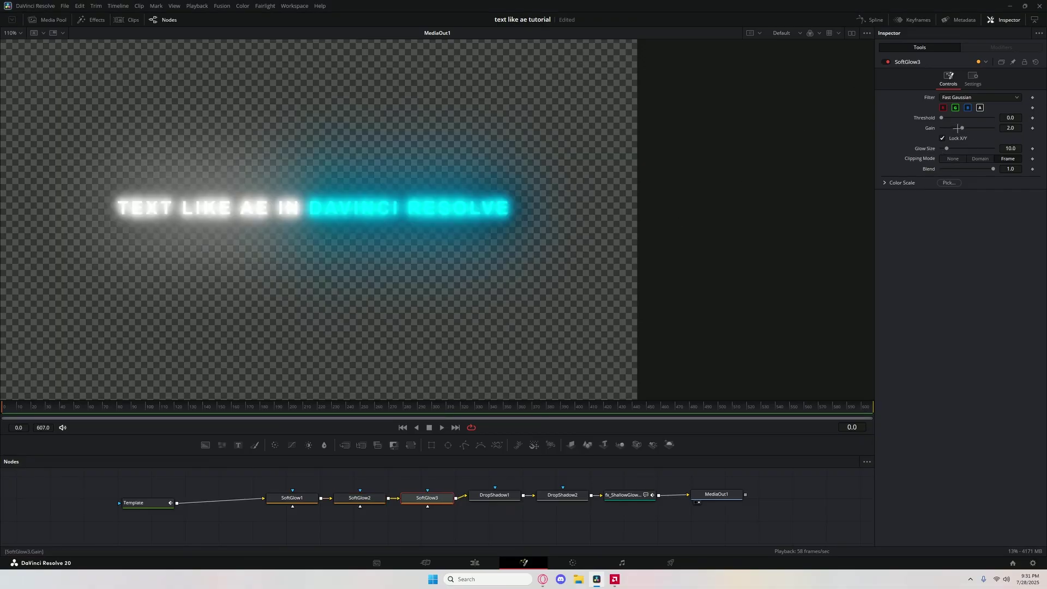
Set the third Soft Glow's gain to 1.0 and its glow size to 100, and inspect the glow up close.
left_click_drag(962, 128, 1044, 155)
key("ctrl+f")
scroll(434, 211, "up", 3)
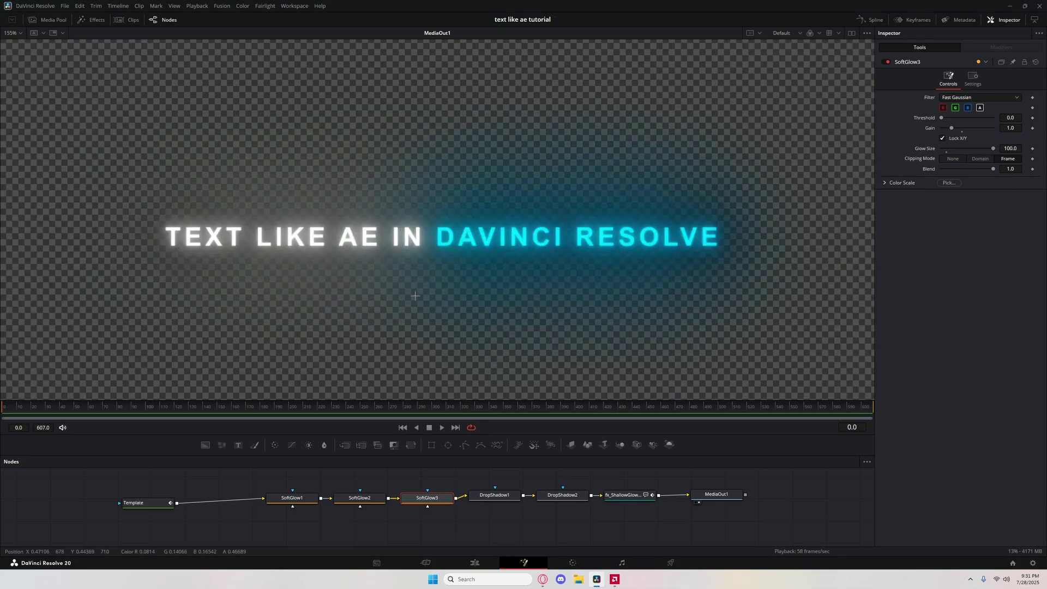
key("ctrl+f")
scroll(426, 234, "up", 2)
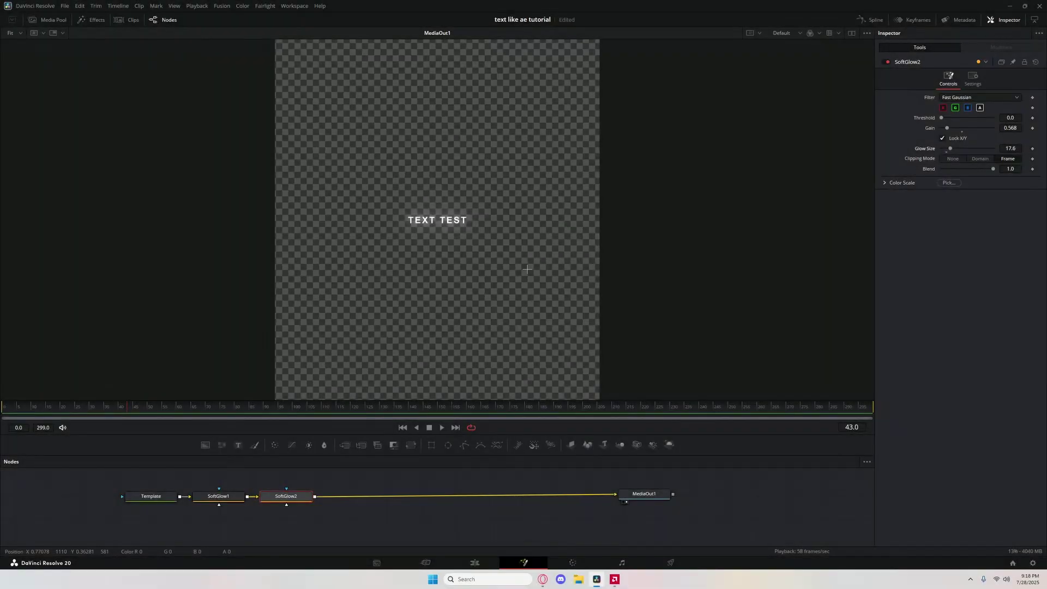
In the "TEXT TEST" composition, add a Drop Shadow node after SoftGlow2 with shadow strength 1.0, drop angle -180 and drop distance 0.
key("ctrl+space")
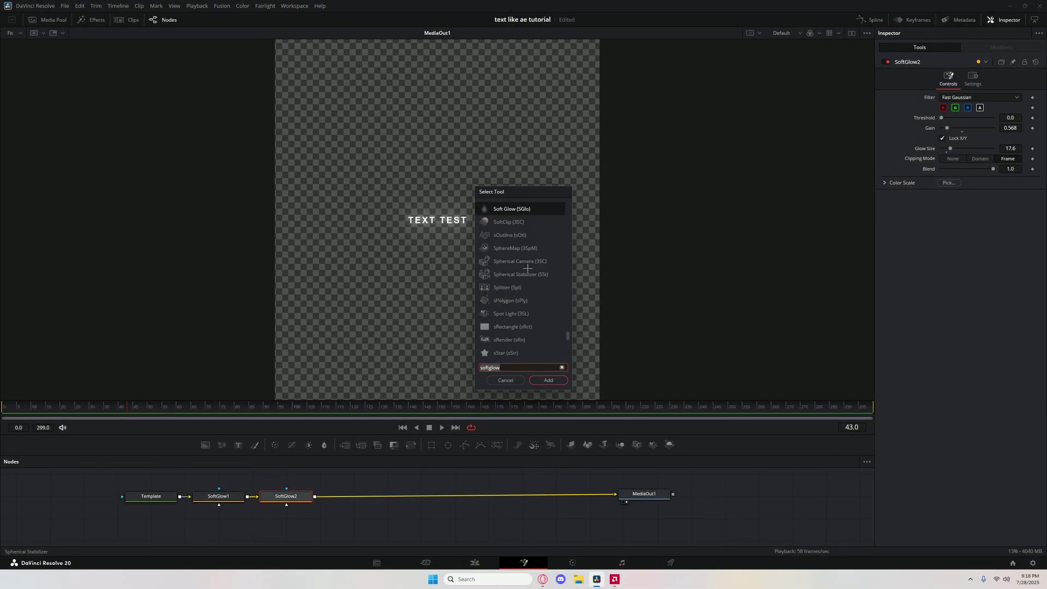
type("dropsh")
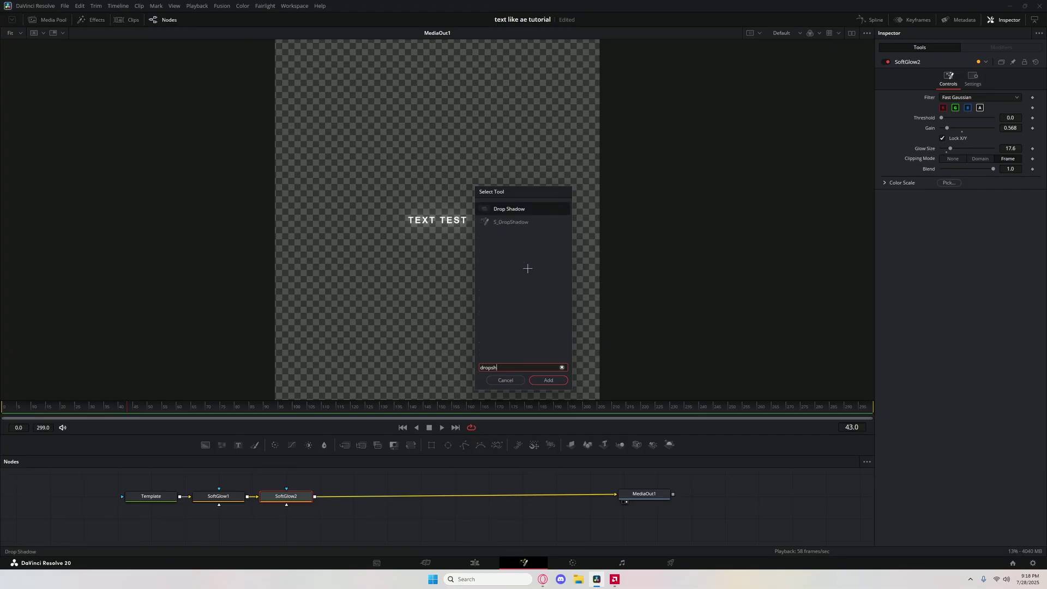
type("adow")
key("Return")
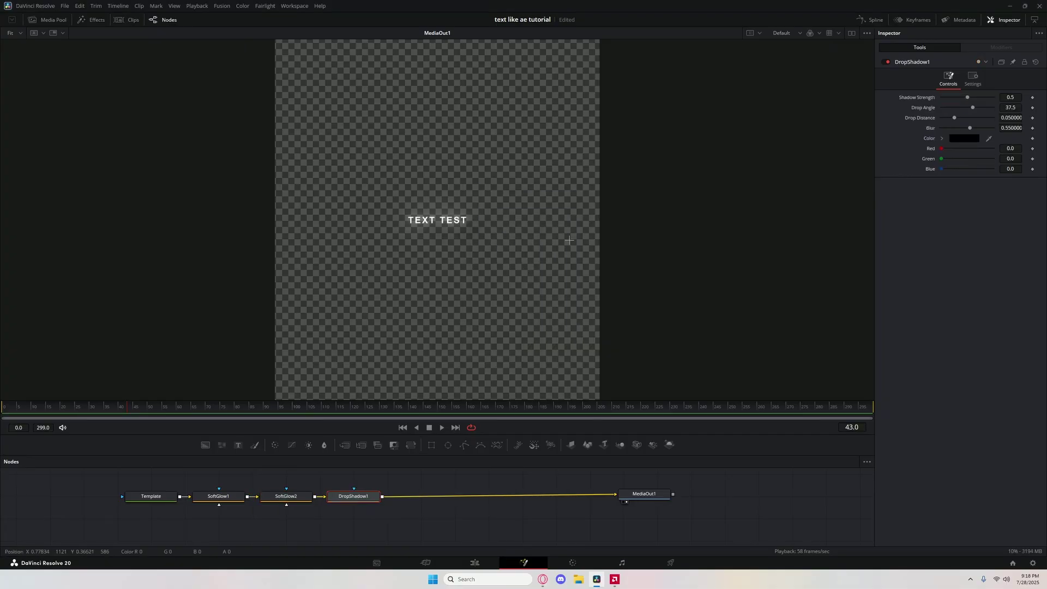
left_click_drag(967, 97, 1035, 97)
left_click_drag(968, 108, 881, 122)
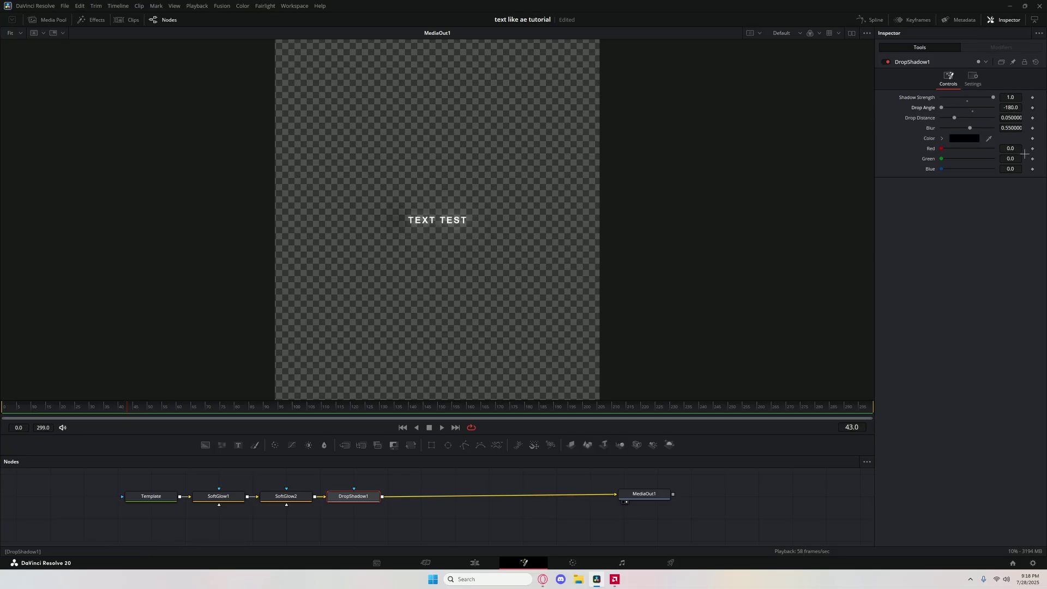
left_click_drag(1012, 118, 902, 111)
Add a second Drop Shadow node after DropShadow1, also with shadow strength 1.0, drop angle -180 and drop distance 0.
key("ctrl+space")
type("dropshadow")
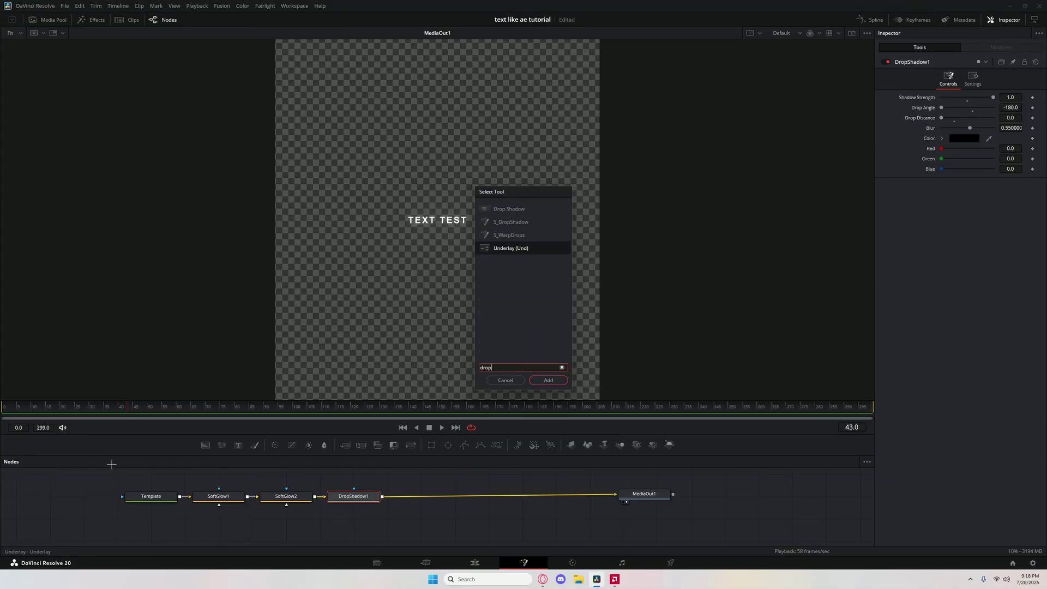
key("Return")
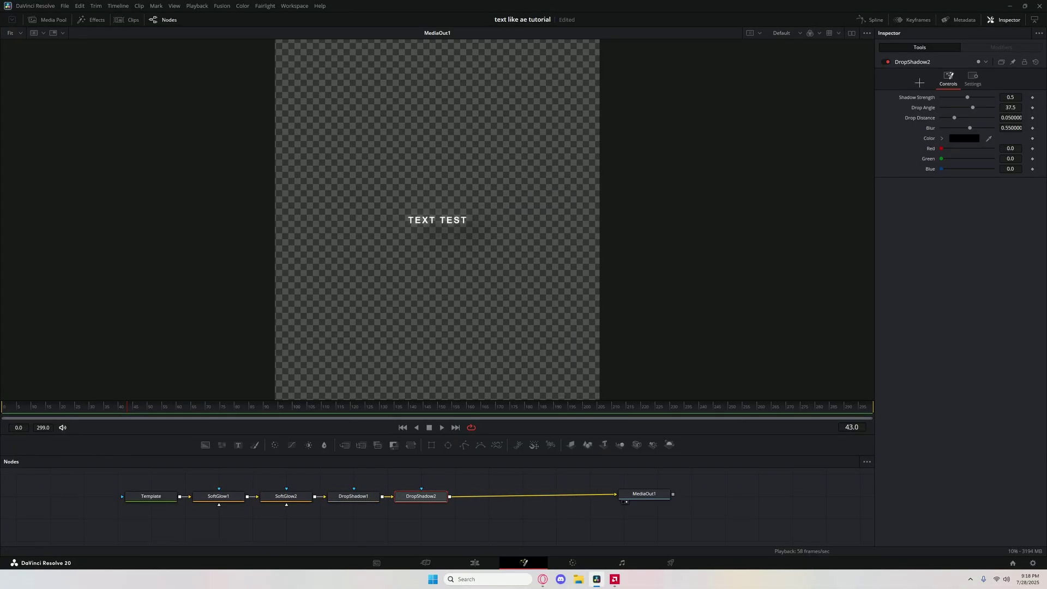
left_click(1007, 97)
type("0")
key("Return")
left_click(1010, 107)
left_click_drag(1009, 107, 713, 131)
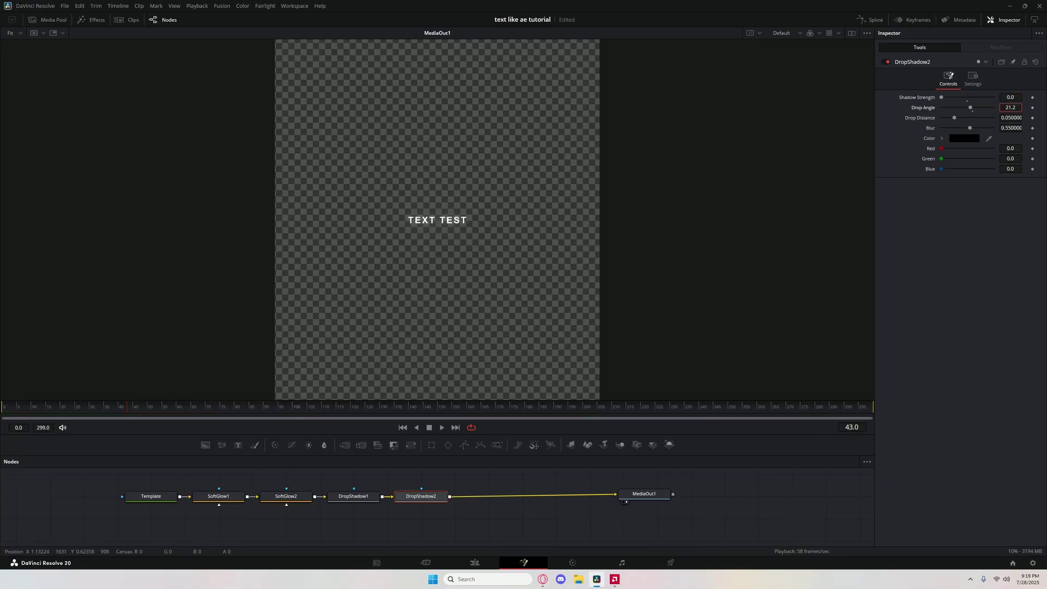
left_click_drag(213, 227, 214, 227)
left_click_drag(1009, 97, 958, 118)
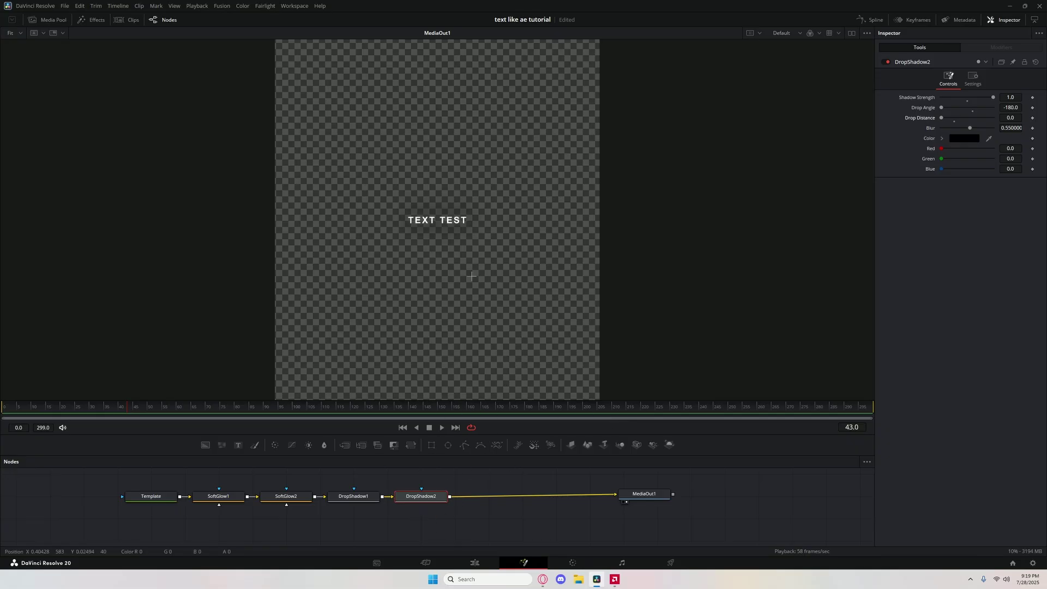
Enable the Black Shadow shading element 3 on the Template title, inspect the text, and select the DropShadow2 node.
left_click(151, 496)
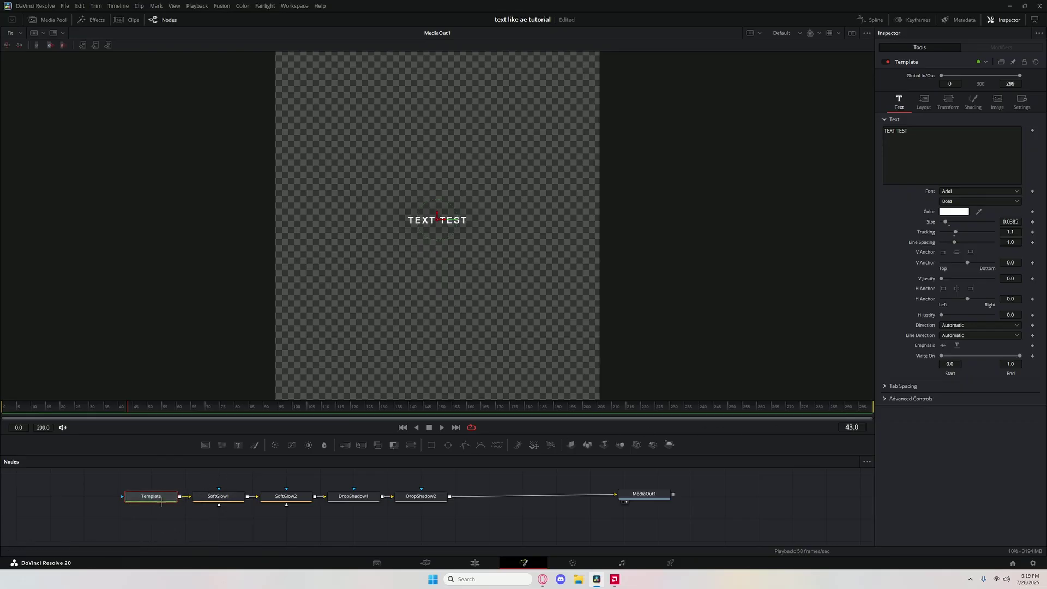
left_click(973, 102)
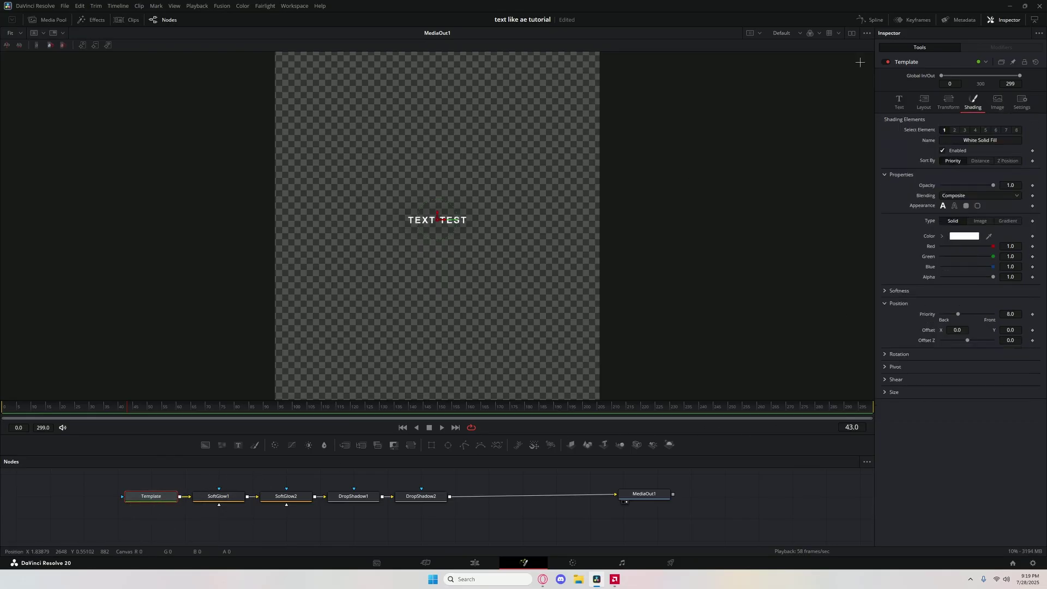
left_click(965, 129)
left_click(942, 151)
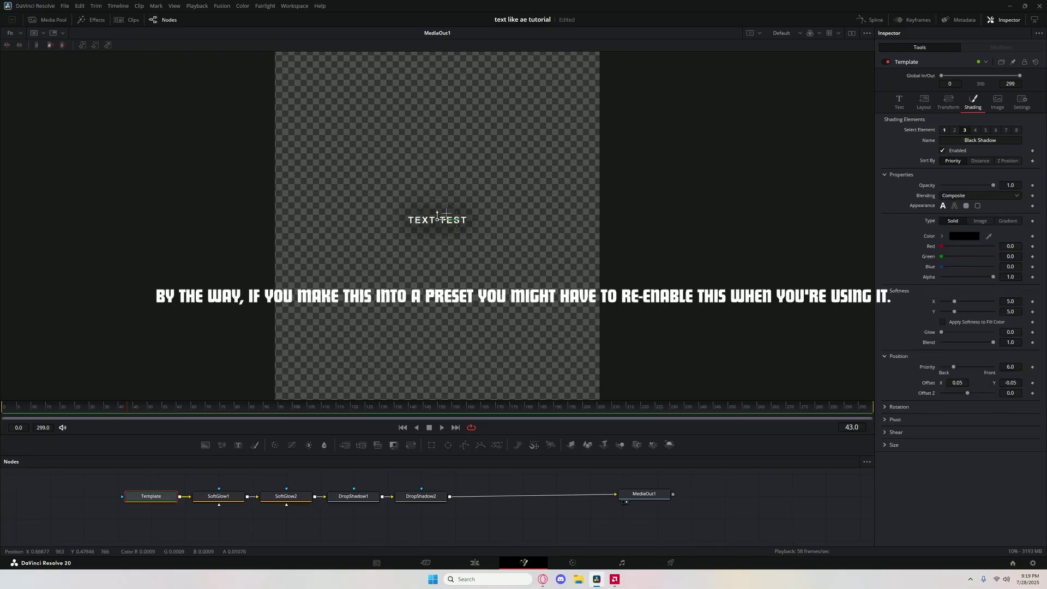
scroll(437, 229, "up", 5)
scroll(439, 227, "down", 4)
scroll(435, 223, "up", 2)
key("ctrl+f")
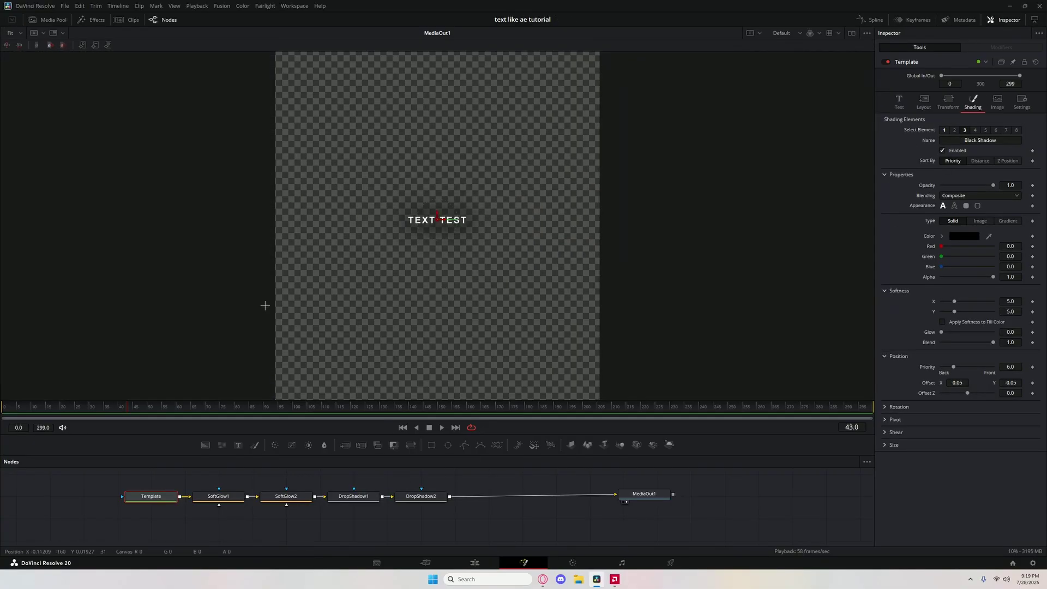
left_click(420, 497)
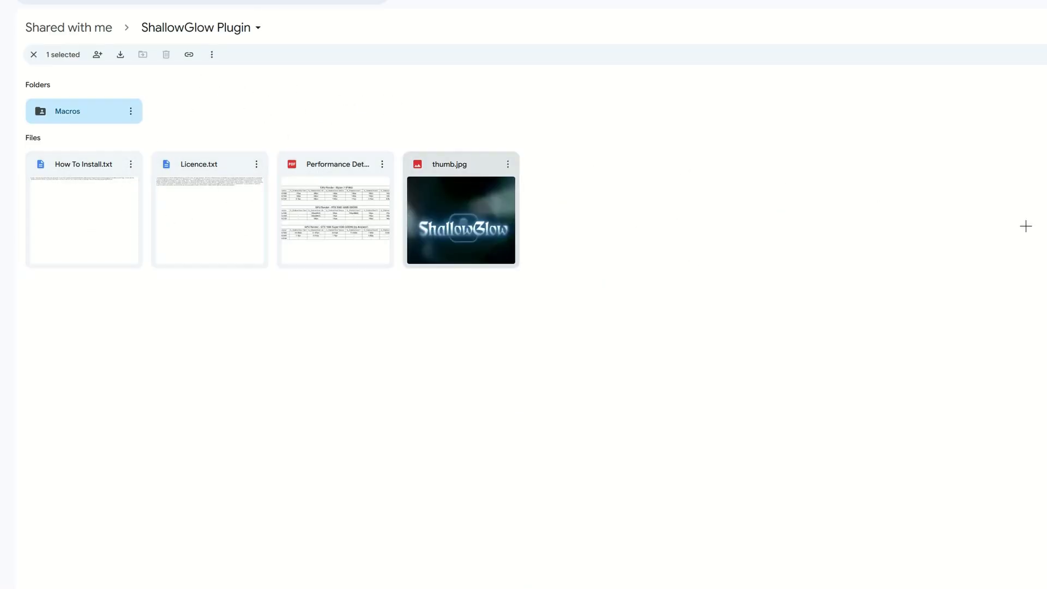
Switch to Google Drive and download the Macros folder from the shared ShallowGlow Plugin folder.
left_click(850, 287)
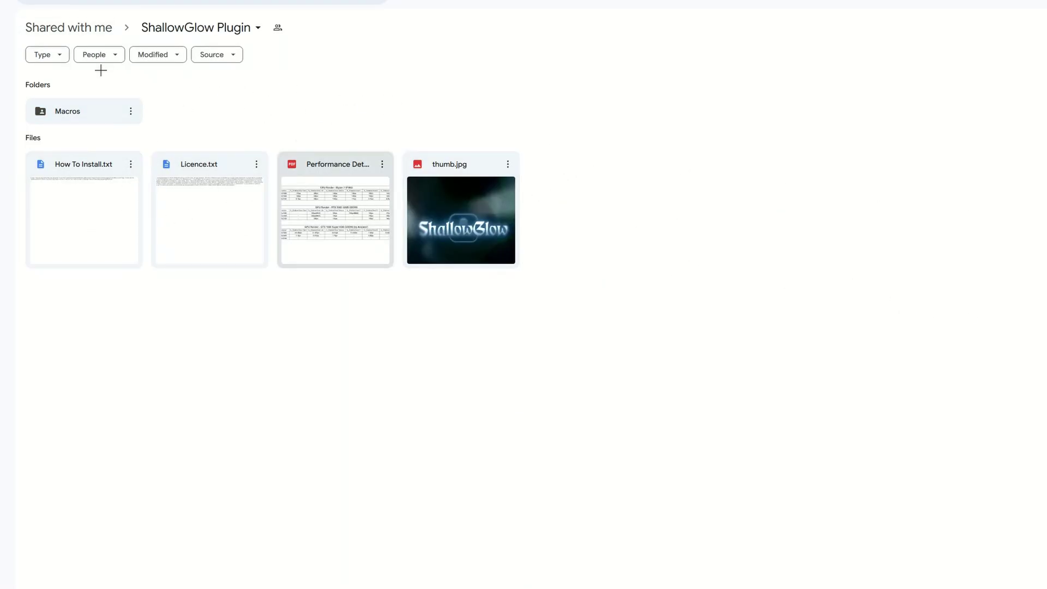
left_click(131, 112)
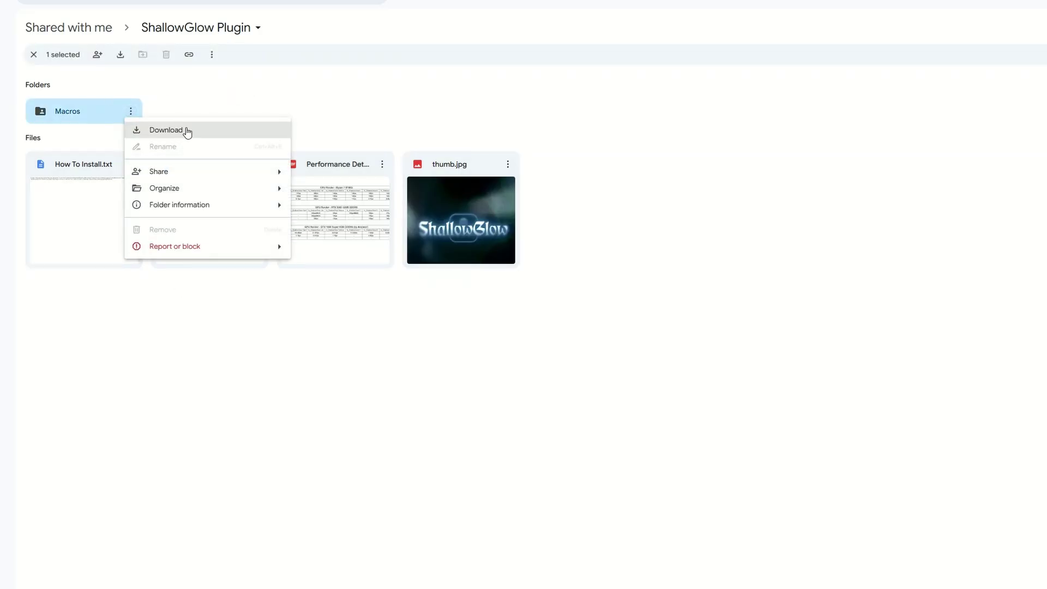
left_click(188, 131)
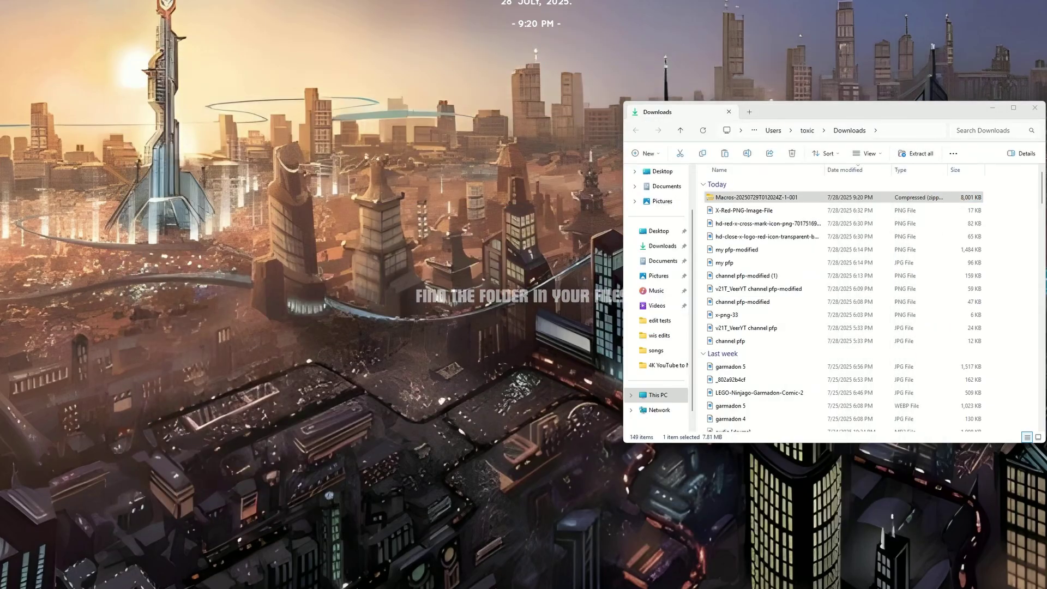
Switch to File Explorer and extract the downloaded Macros-20250729T012024Z-1-001 archive within the Downloads folder.
left_click_drag(818, 112, 472, 114)
left_click(397, 204)
right_click(383, 198)
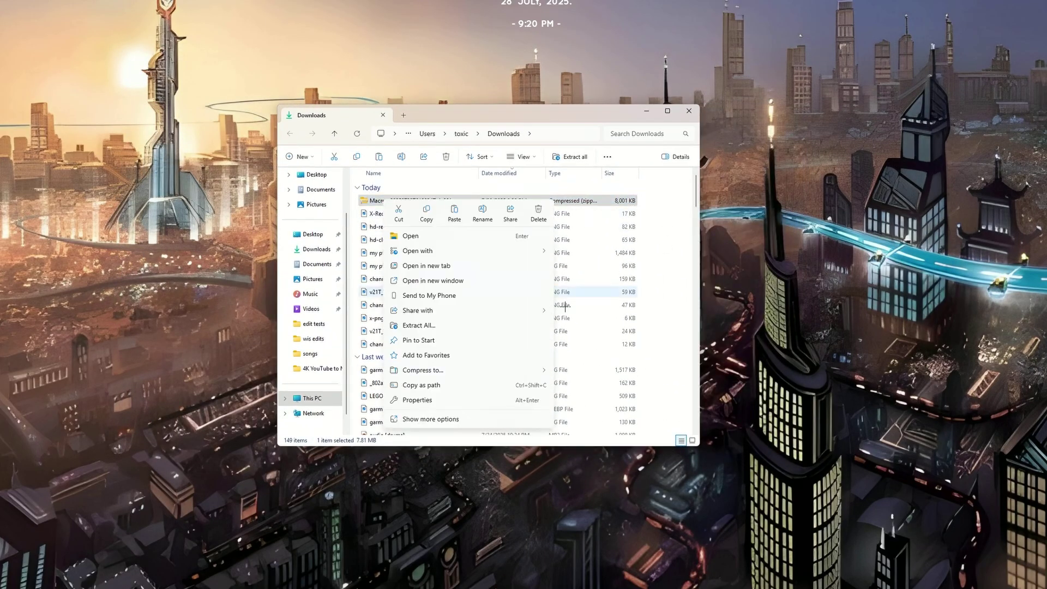
left_click(418, 325)
left_click(602, 378)
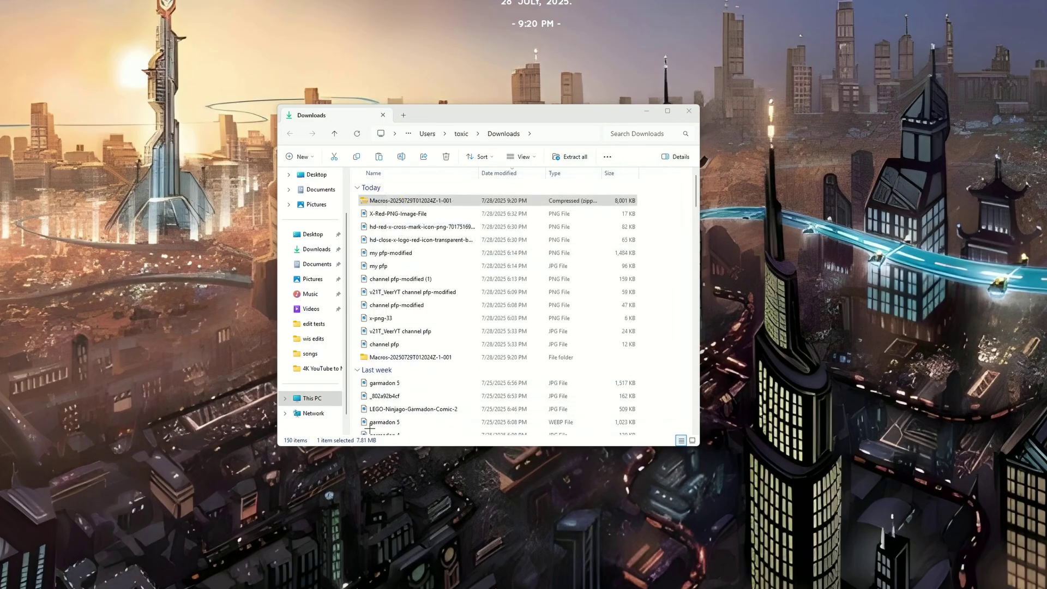
Close the Downloads window, open a second File Explorer window, and arrange it beside the extracted Macros-20250729T012024Z-1-001 folder.
left_click(689, 111)
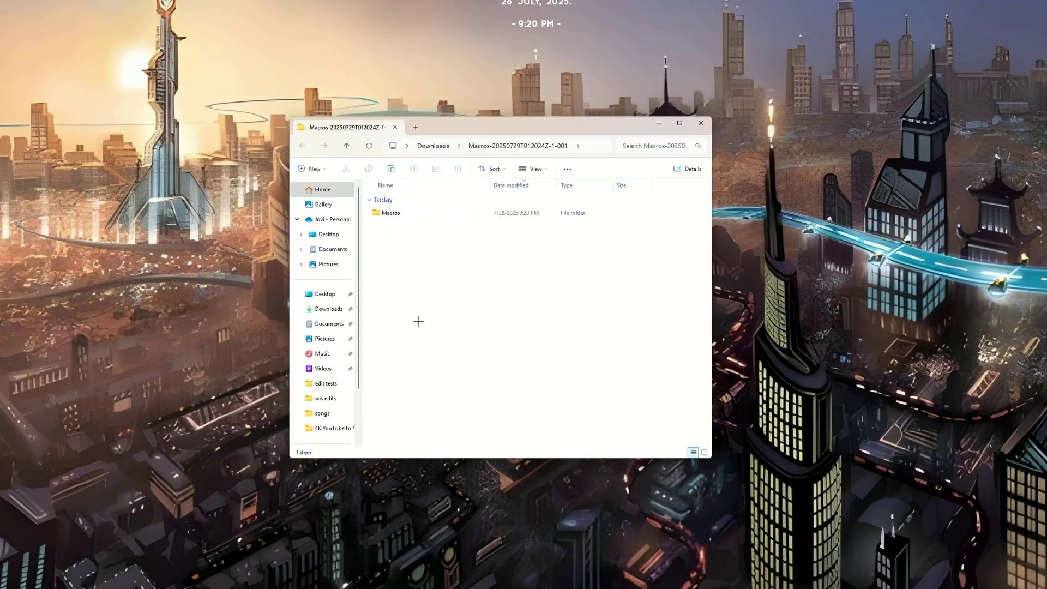
right_click(604, 583)
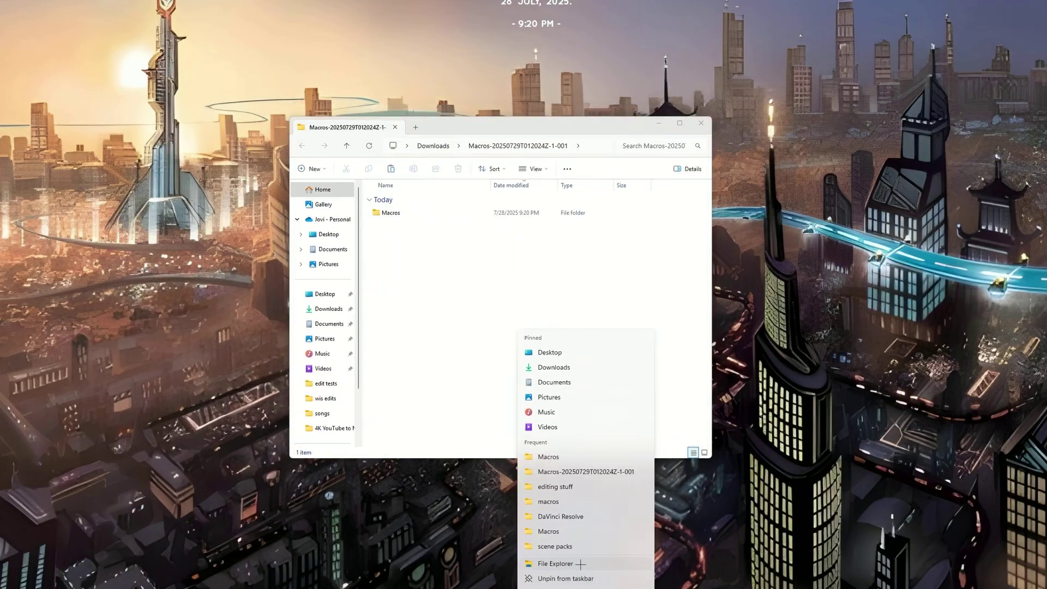
left_click(577, 564)
left_click_drag(572, 122, 228, 109)
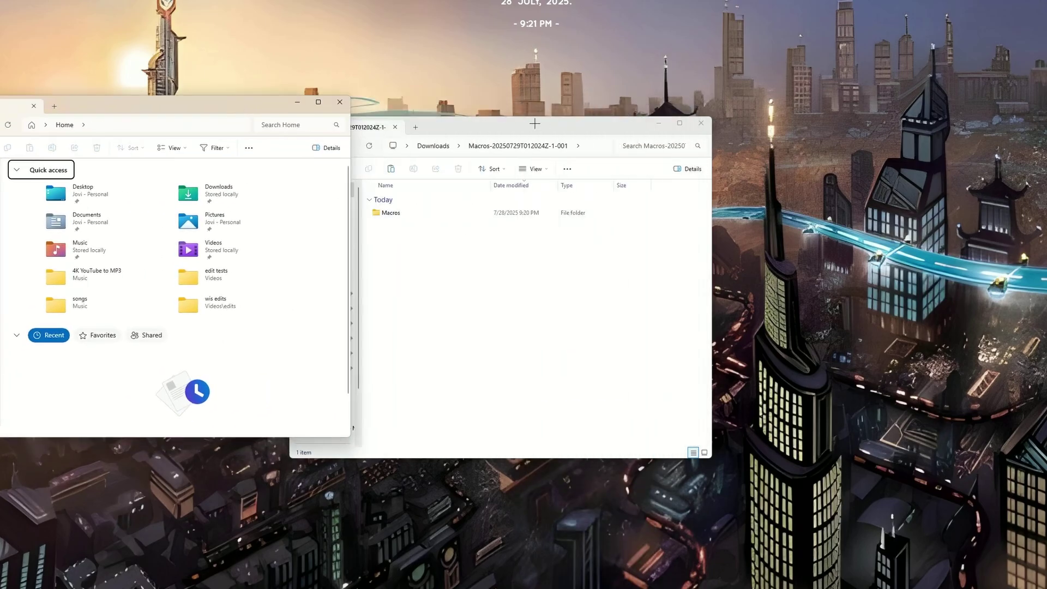
left_click_drag(537, 124, 791, 108)
left_click_drag(243, 100, 364, 112)
In the new window, open the Macros folder under Local Disk (C:) > Program Files > Blackmagic Design > DaVinci Resolve > Fusion.
scroll(94, 398, "down", 2)
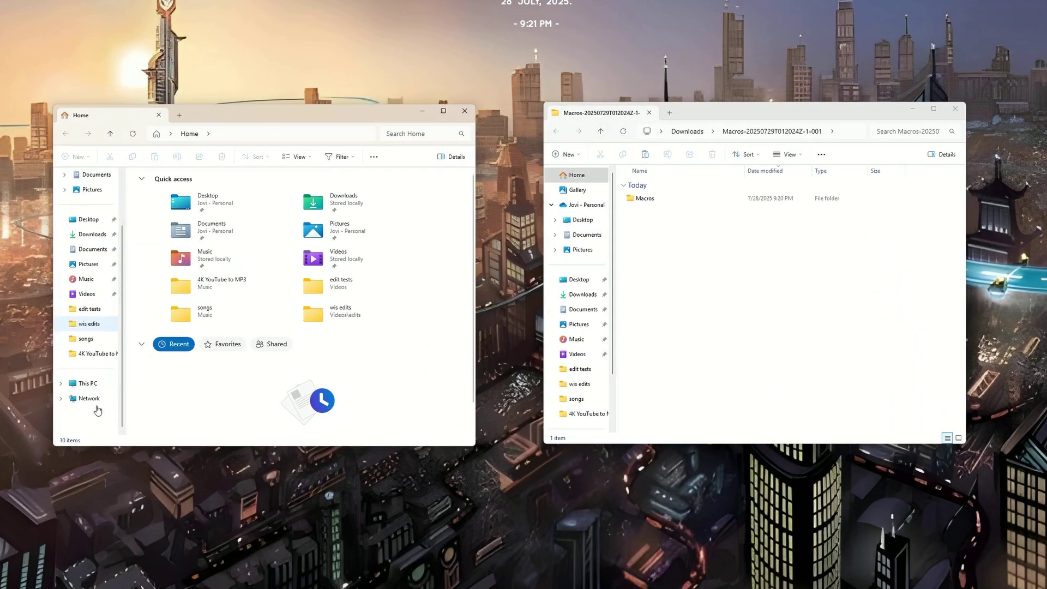
left_click(94, 386)
double_click(190, 193)
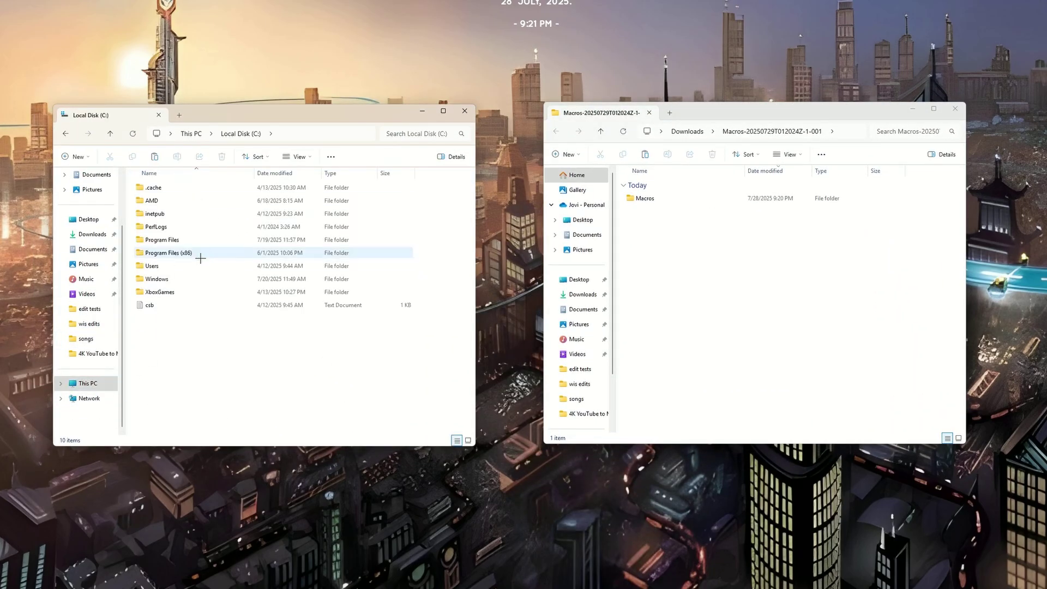
double_click(164, 240)
double_click(169, 254)
double_click(171, 189)
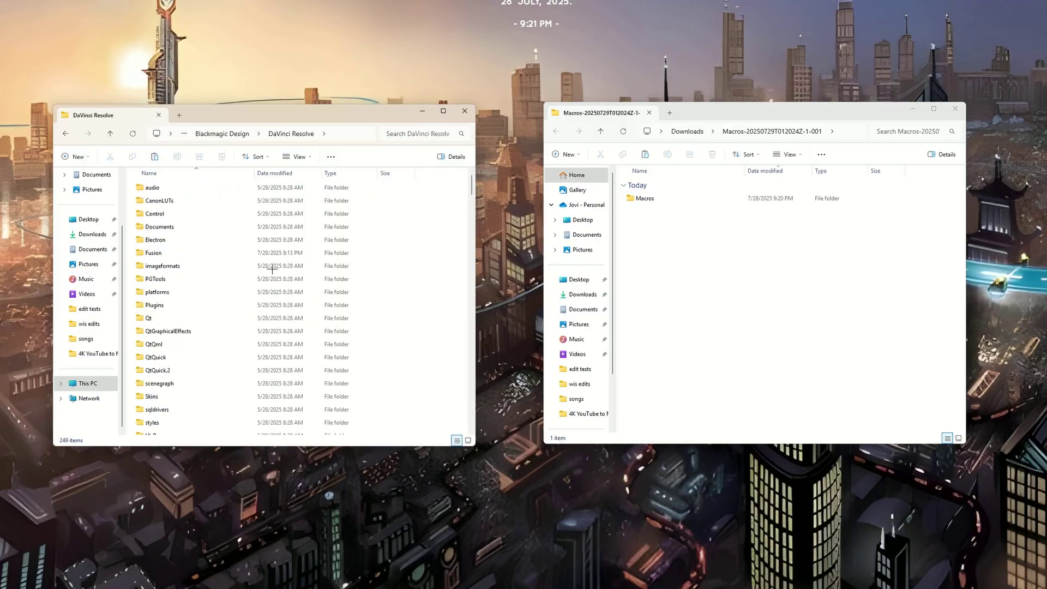
double_click(148, 252)
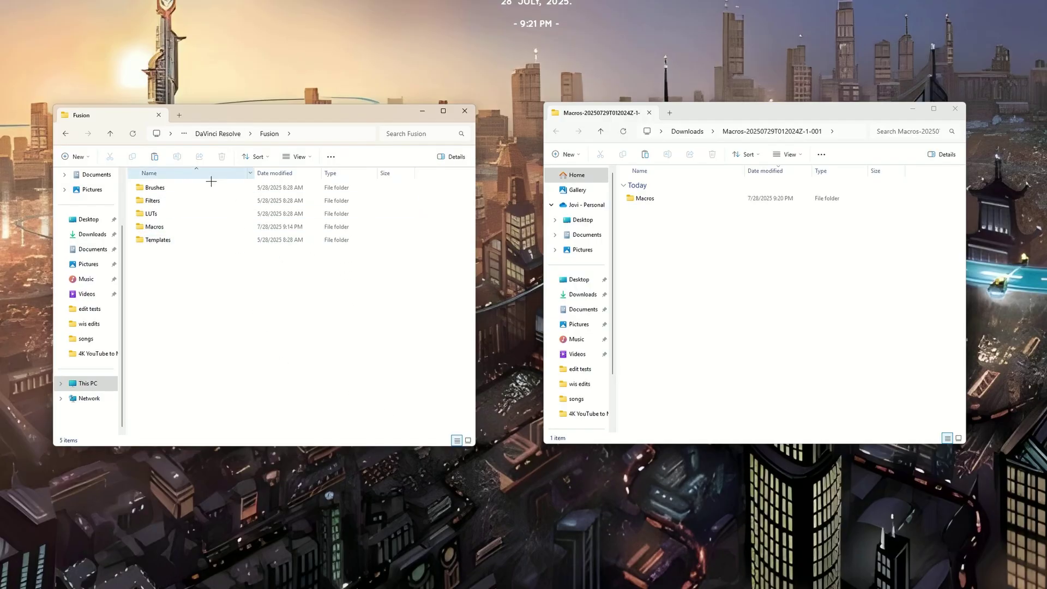
double_click(167, 226)
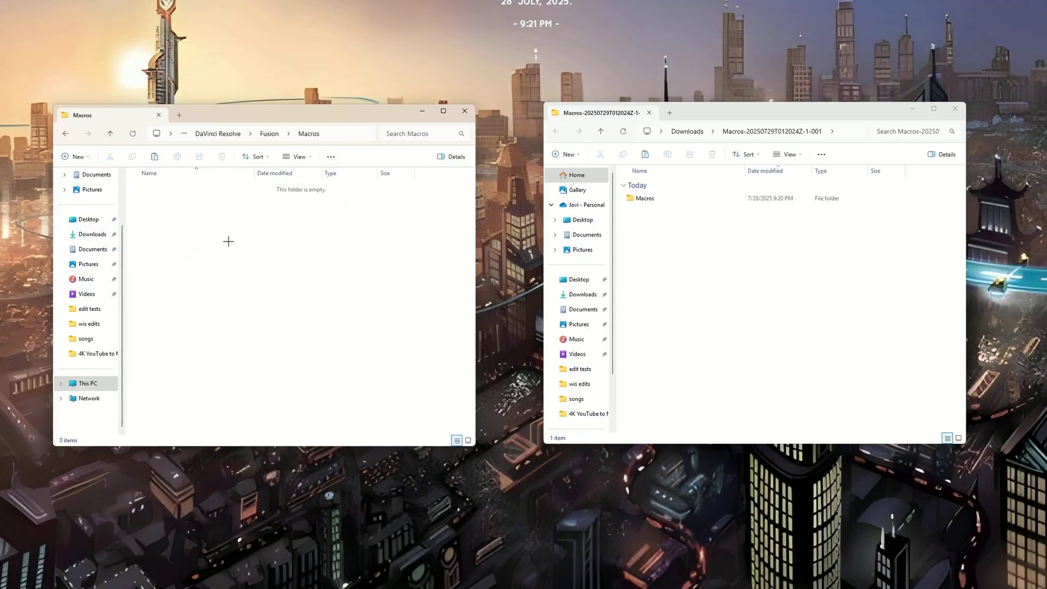
Move all files from the extracted Macros > Fusion folder into DaVinci Resolve's Macros folder, granting administrator permission.
double_click(667, 199)
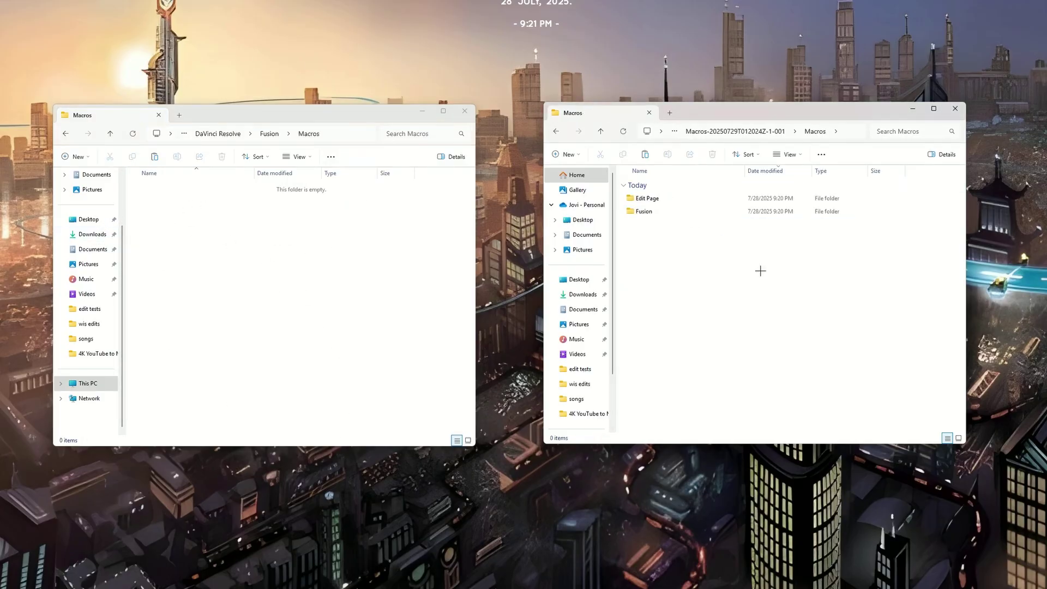
double_click(675, 212)
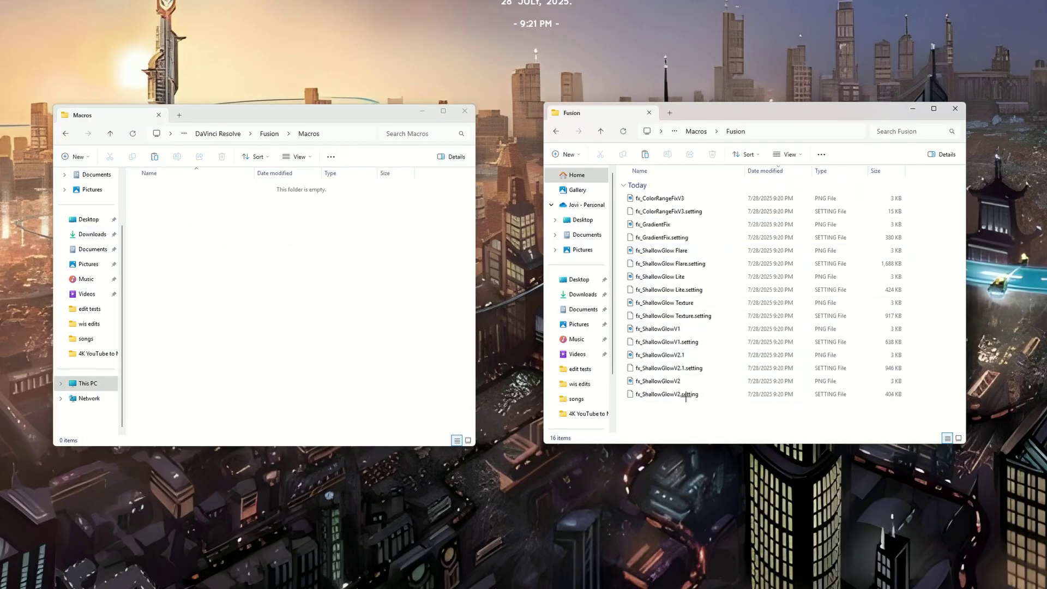
key("ctrl+a")
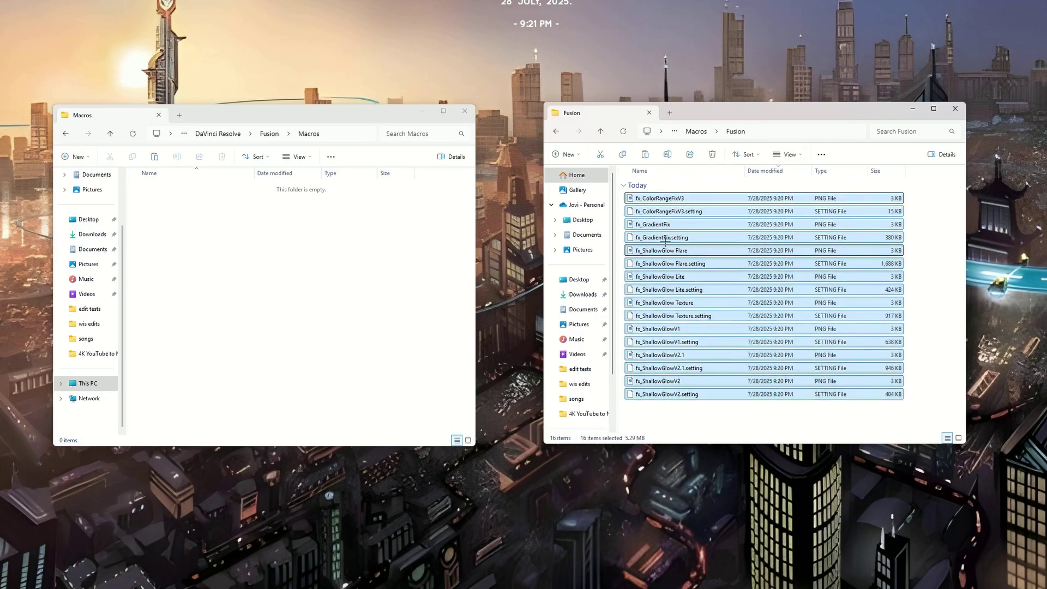
left_click_drag(672, 197, 222, 278)
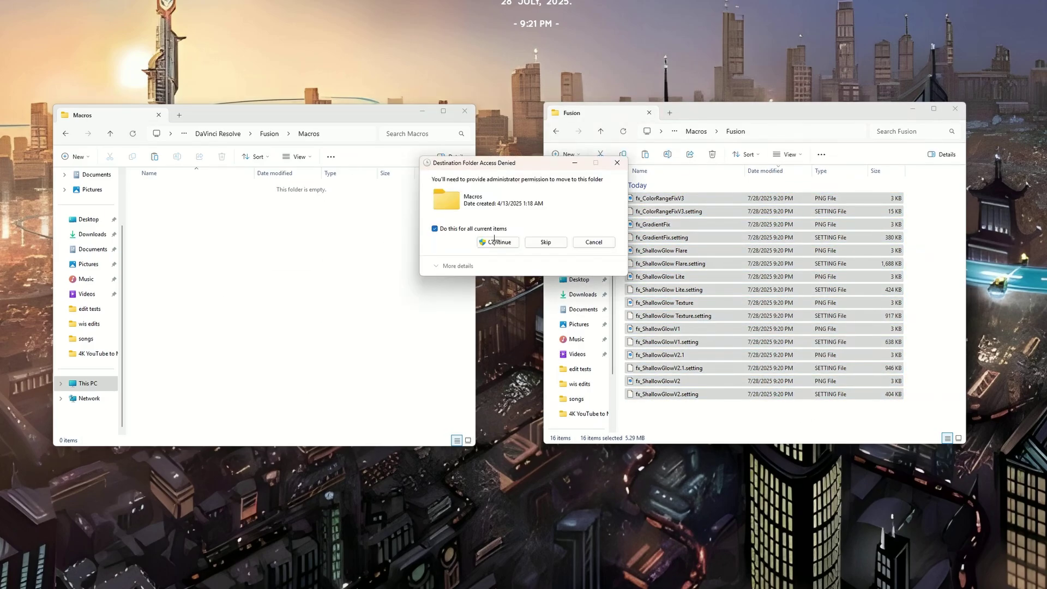
left_click(494, 242)
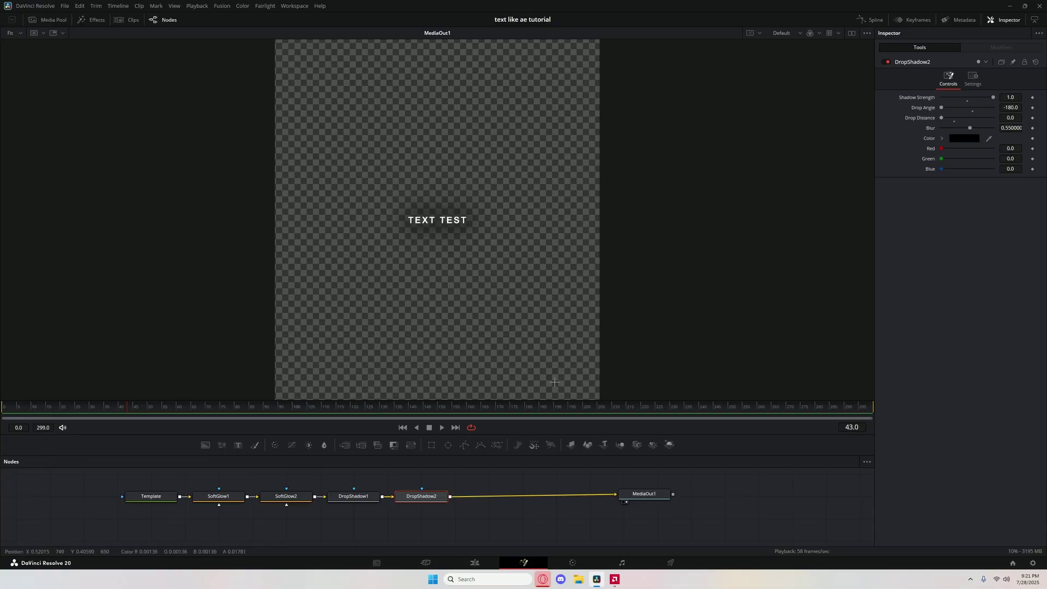
Add an fx_ShallowGlowV1 node after DropShadow2.
key("shift+space")
type("dropshadow")
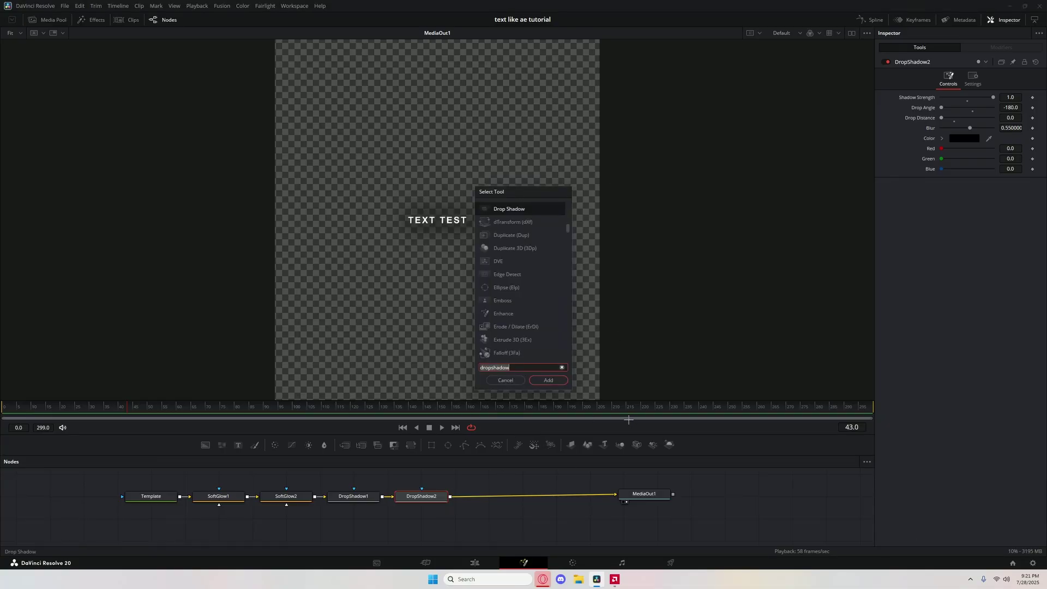
type("shall")
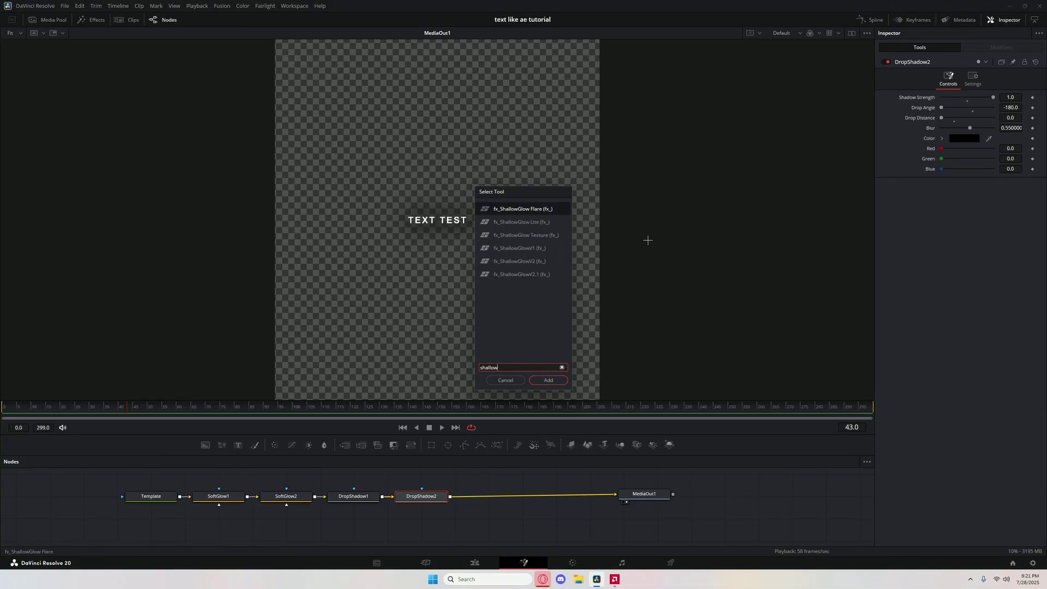
type("owglow")
left_click(570, 248)
left_click(569, 248)
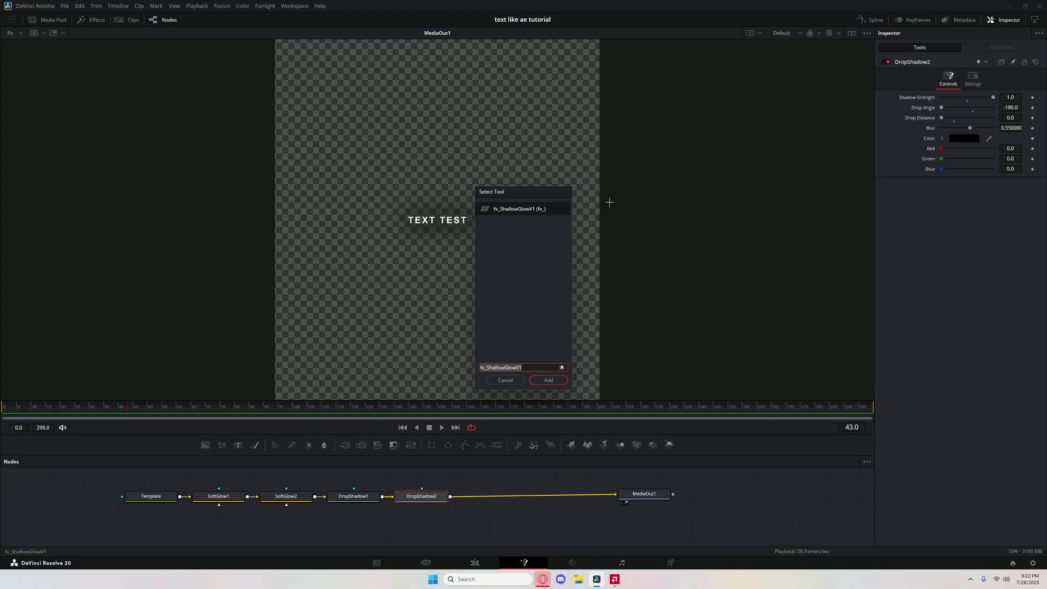
left_click(548, 380)
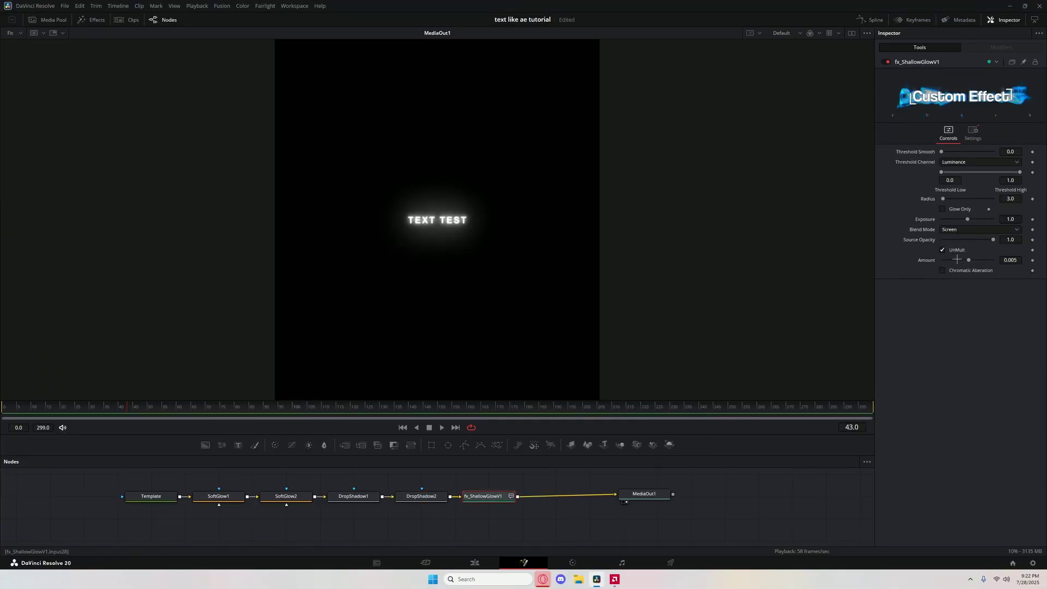
Disable UnMult on fx_ShallowGlowV1, set Radius to 3.6 and Exposure to 0.629, and check the glow on the text.
left_click(943, 249)
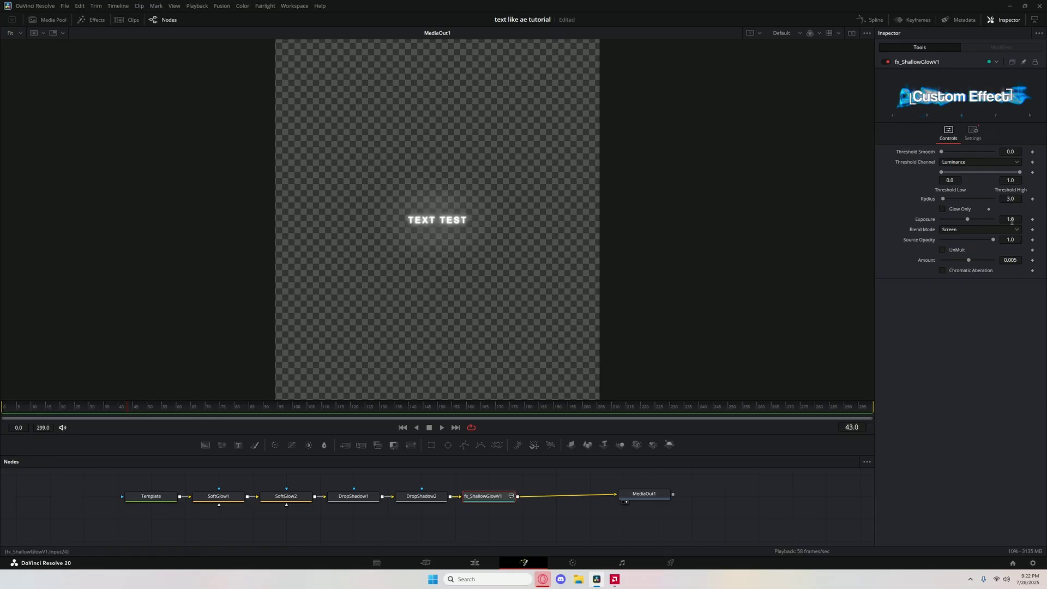
left_click(1010, 198)
type("3.0")
key("Tab")
left_click(1012, 423)
key("ctrl+z")
left_click_drag(1014, 221, 840, 260)
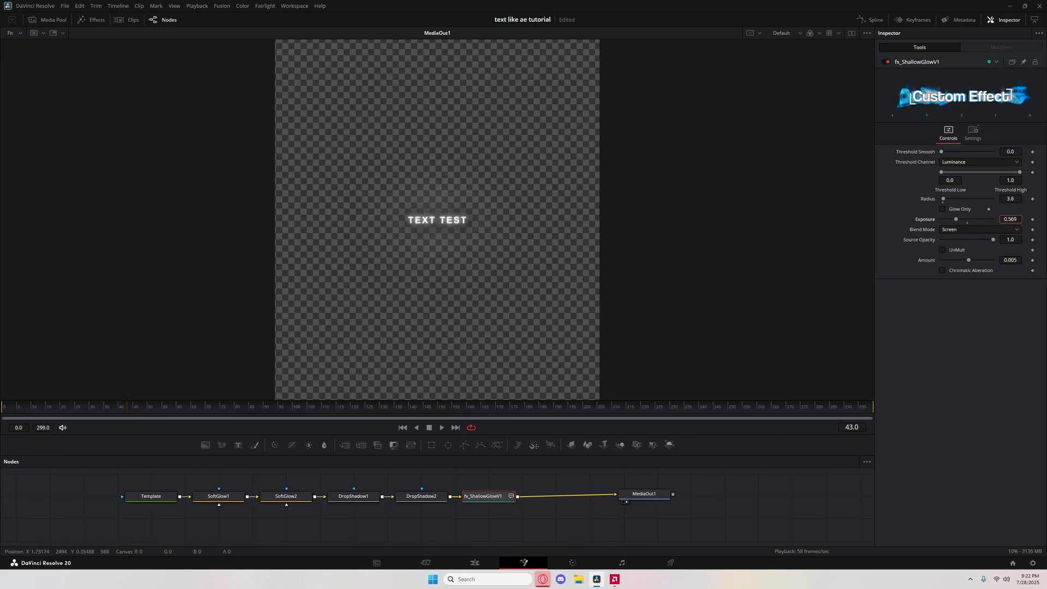
mouse_move(994, 221)
left_mouse_down()
mouse_move(1037, 219)
mouse_move(991, 218)
left_mouse_up()
scroll(508, 223, "up", 5)
key("ctrl+f")
scroll(428, 215, "up", 4)
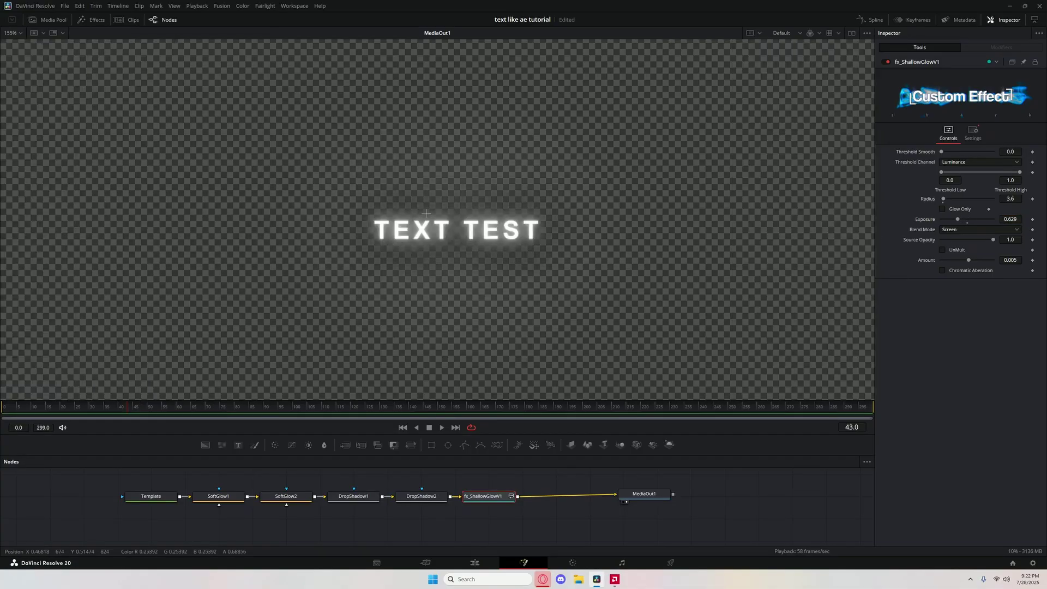
key("ctrl+f")
scroll(449, 274, "up", 4)
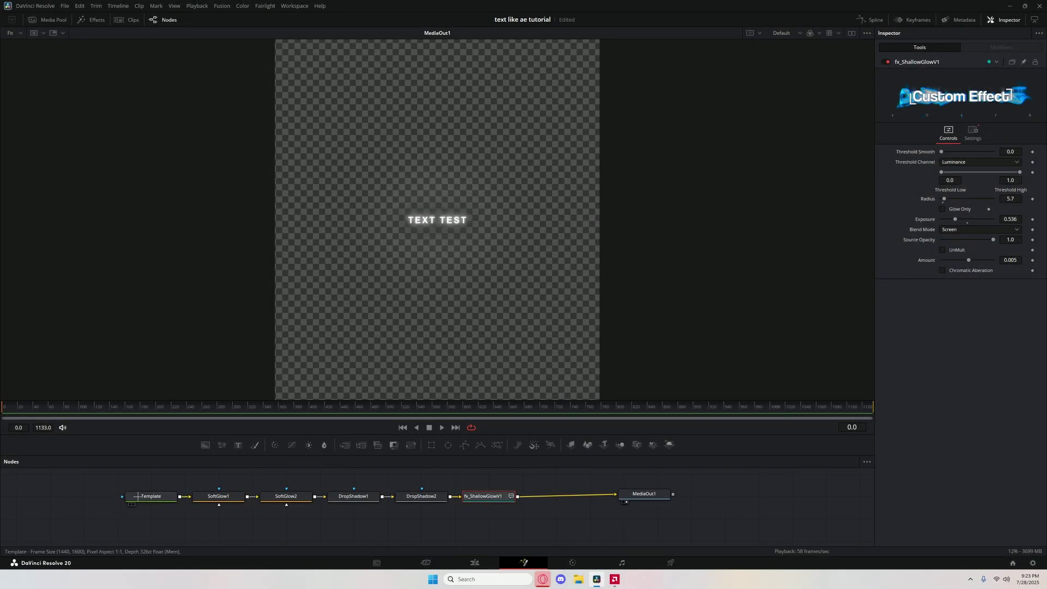
Apply the Character Level Styling modifier to the Template node's text and display the modifier's controls.
left_click(139, 496)
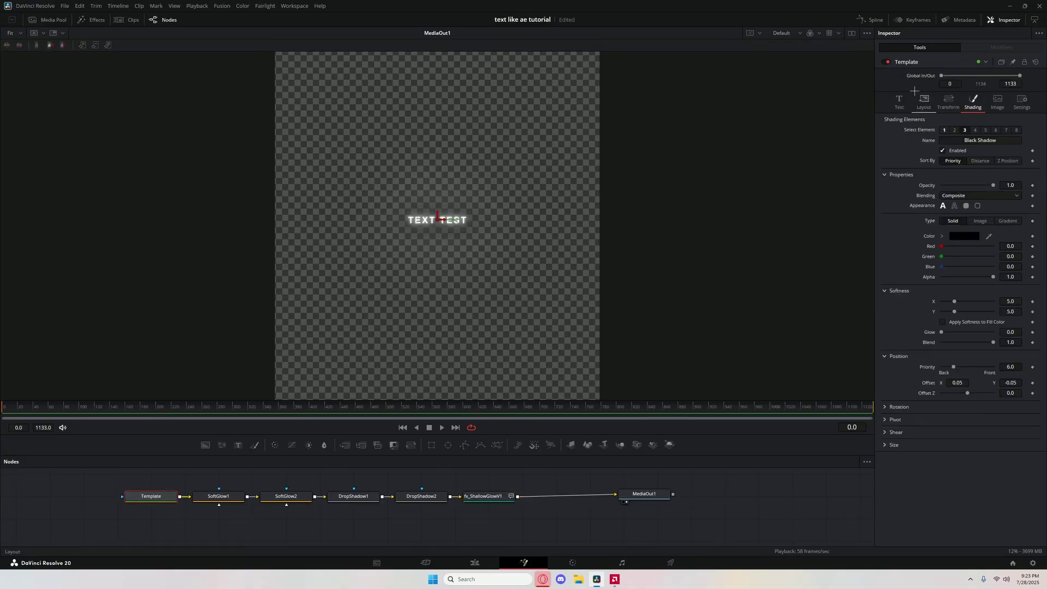
left_click(899, 101)
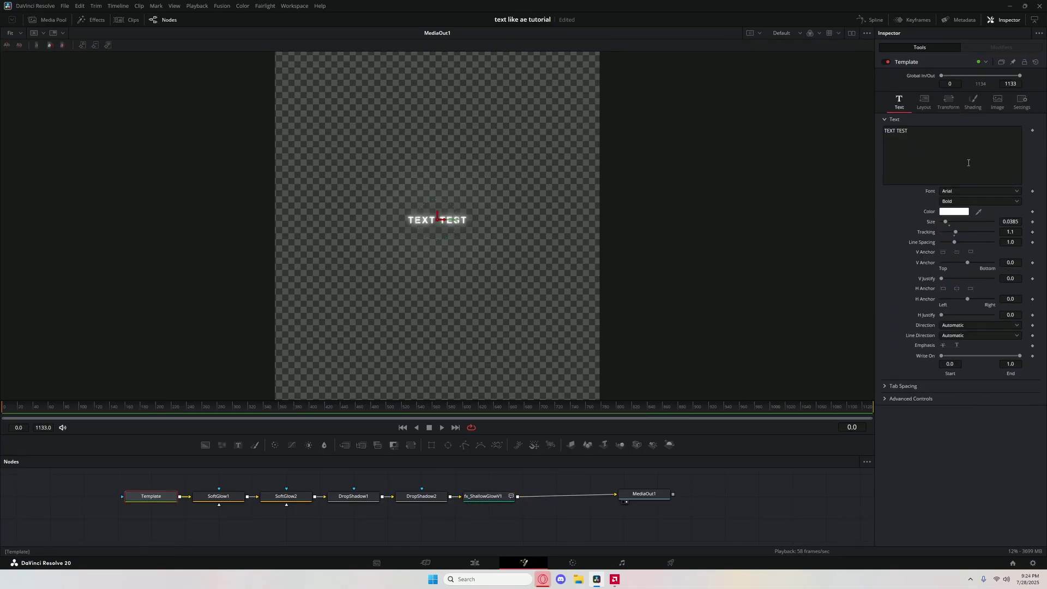
right_click(939, 162)
left_click(961, 201)
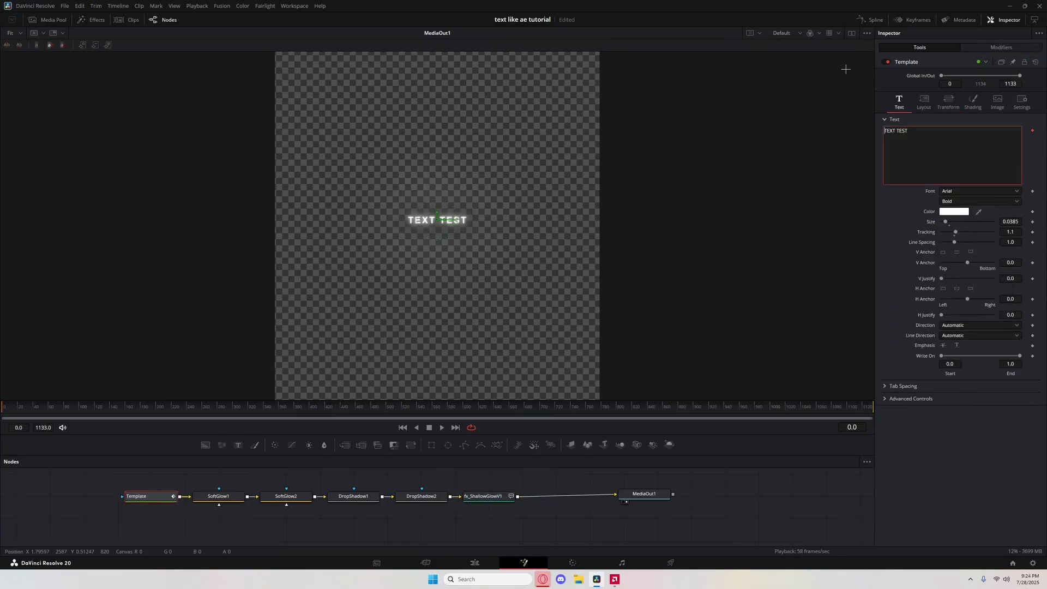
left_click(1001, 47)
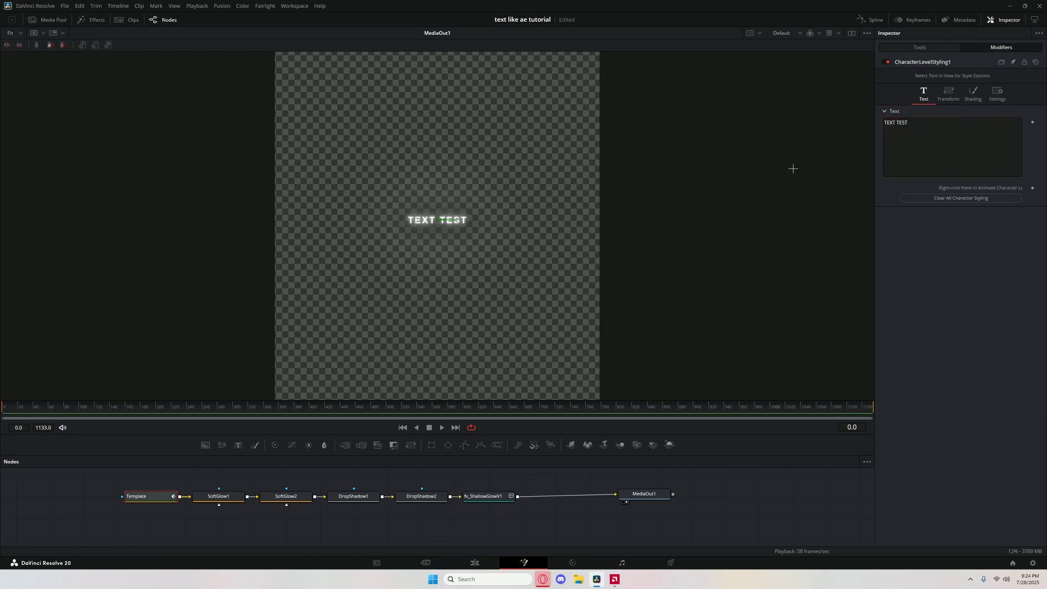
Select only the word TEXT in the viewer and change its character color to bright green.
scroll(448, 240, "up", 5)
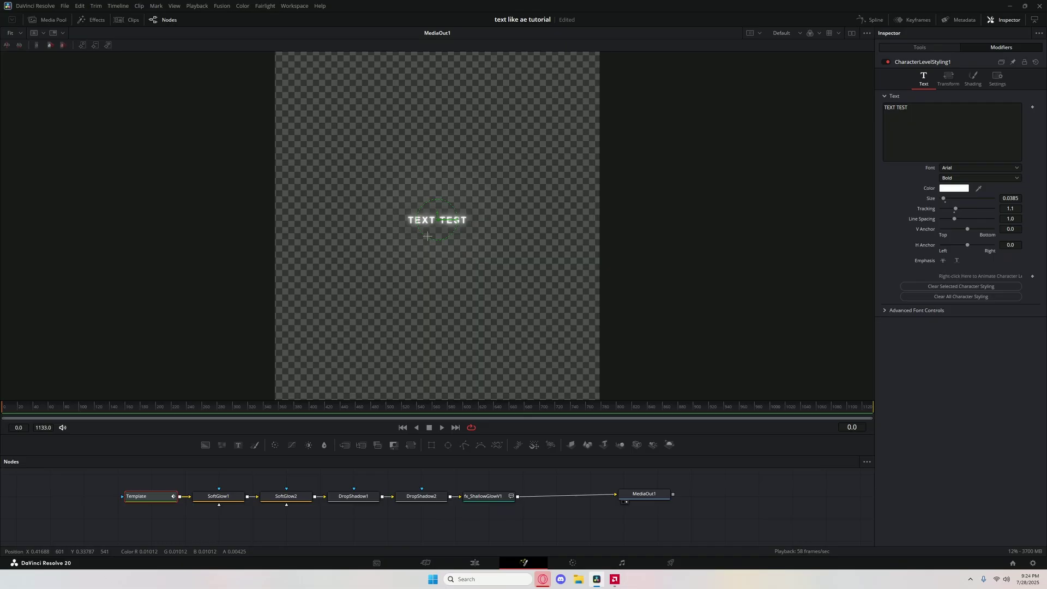
scroll(426, 235, "up", 6)
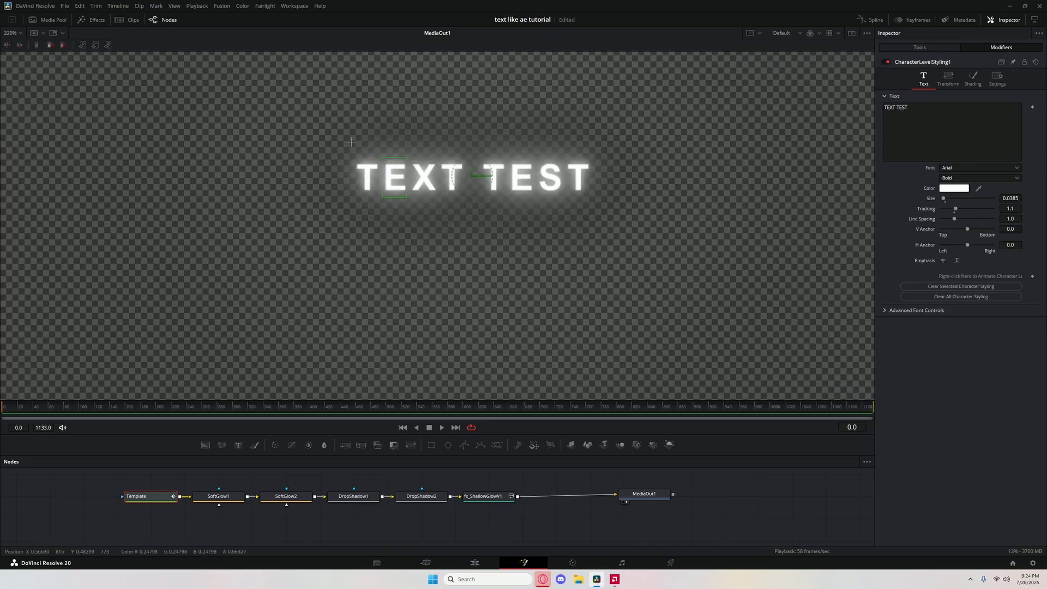
left_click_drag(309, 122, 436, 199)
left_click(954, 188)
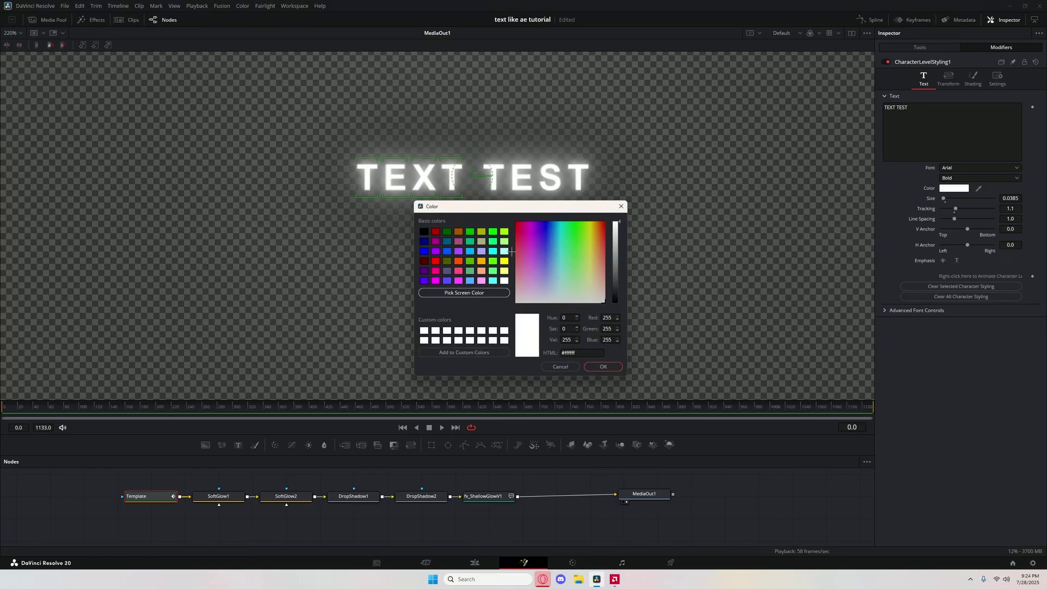
left_click(492, 231)
left_click_drag(485, 202, 478, 244)
left_click(451, 303)
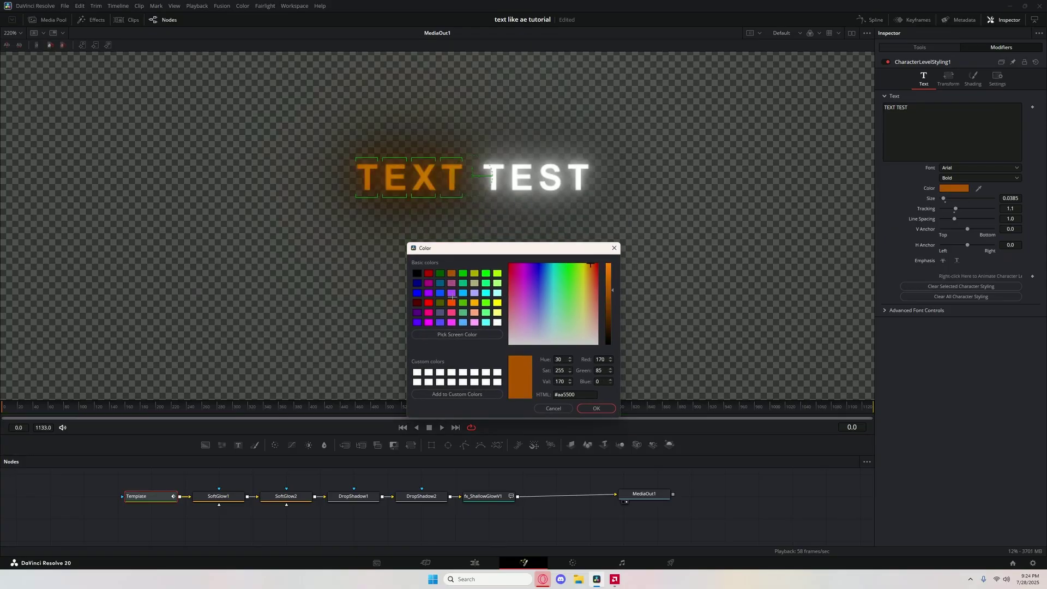
left_click(450, 304)
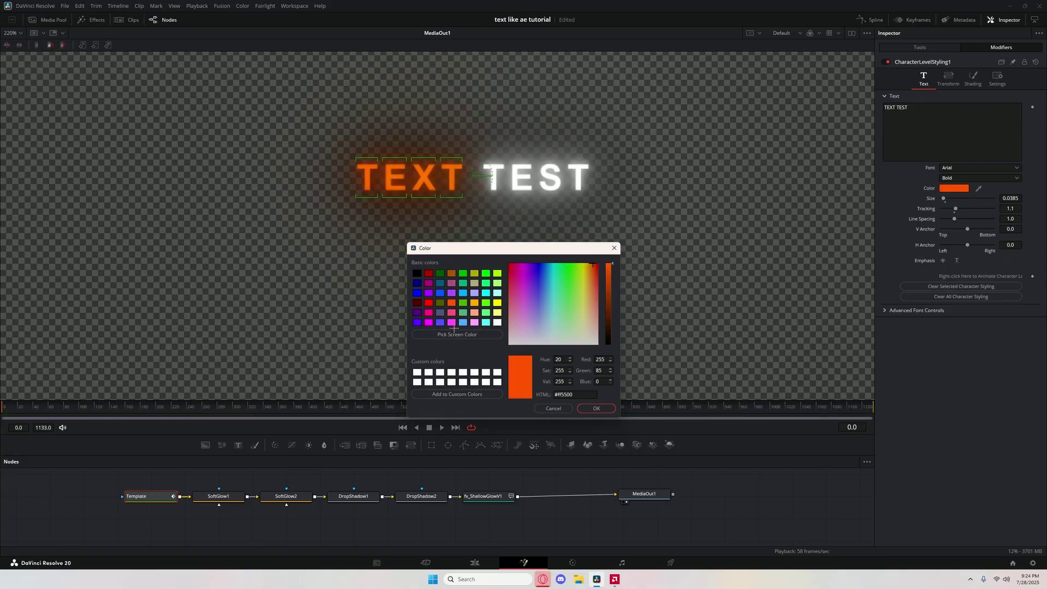
left_click(484, 275)
left_click(592, 408)
left_click(487, 256)
Examine the two-color title and its glow both up close and at full frame.
key("ctrl+f")
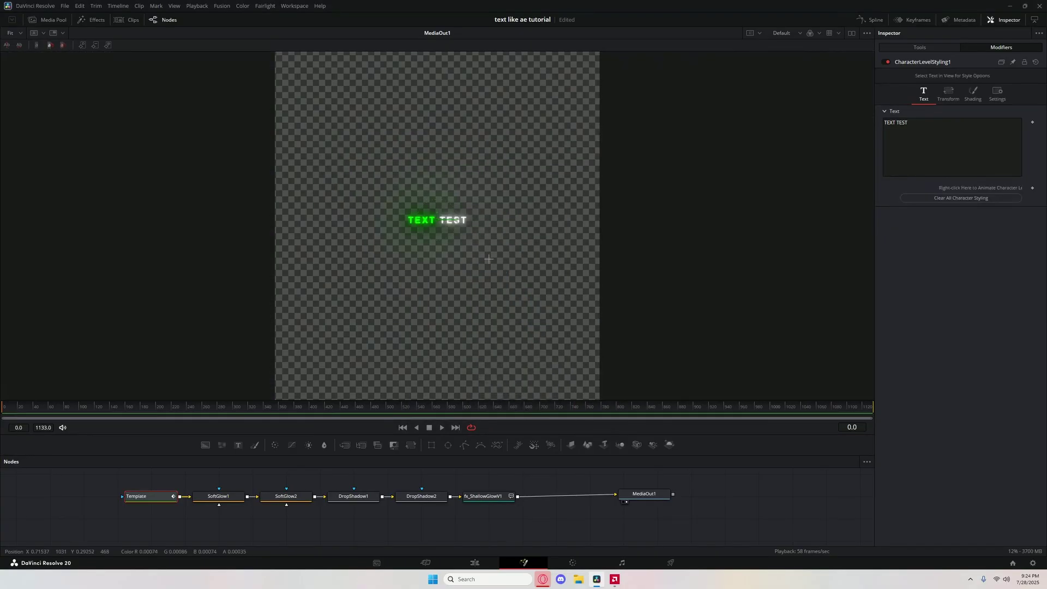
scroll(446, 232, "up", 3)
key("ctrl+f")
scroll(437, 264, "up", 2)
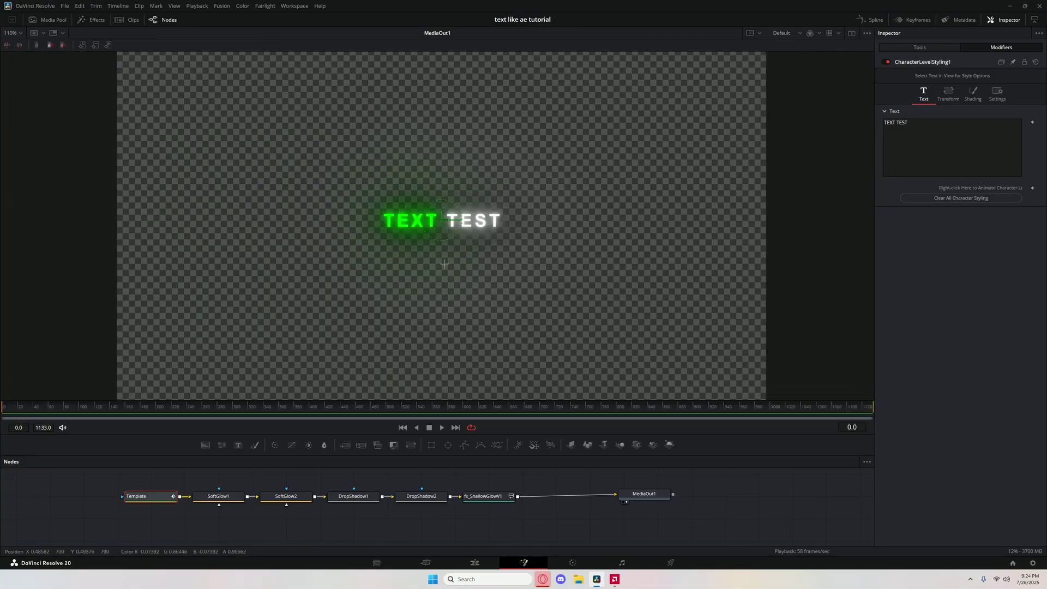
left_click(447, 276)
key("ctrl+f")
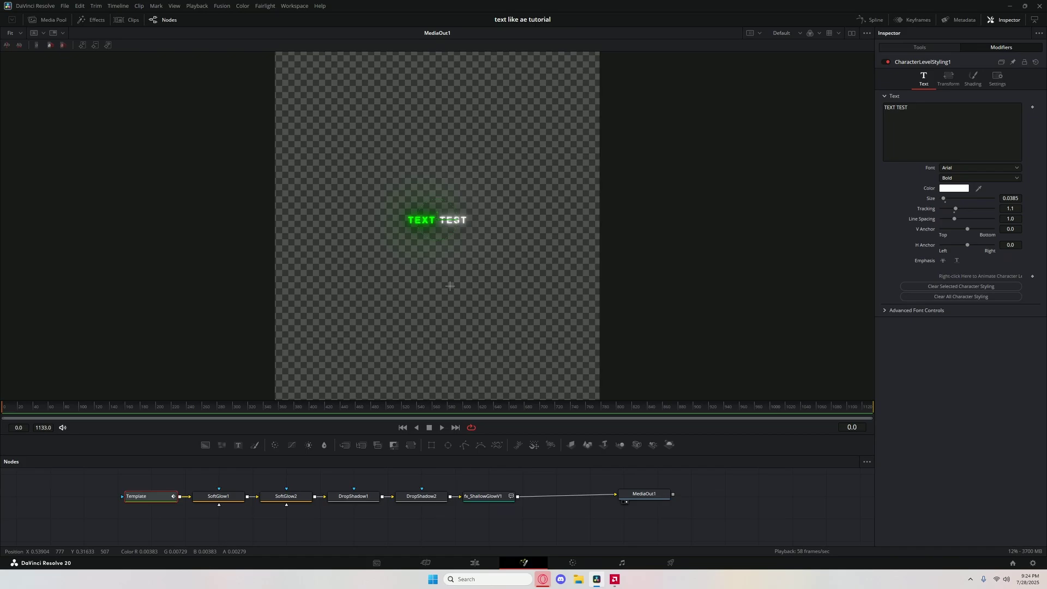
scroll(436, 220, "up", 4)
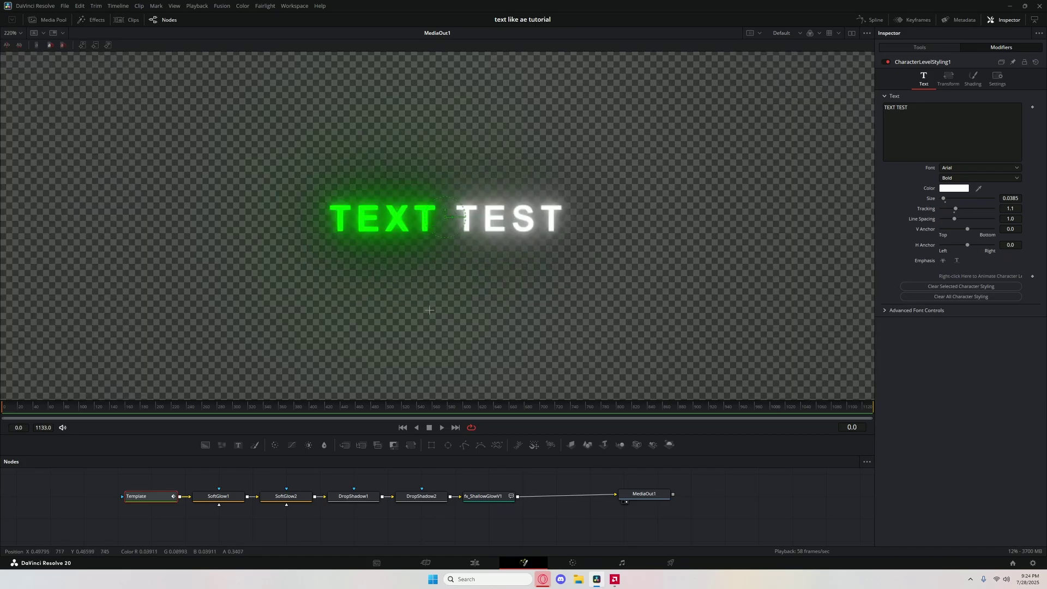
left_click(429, 309)
key("ctrl+f")
scroll(439, 217, "up", 3)
key("ctrl+f")
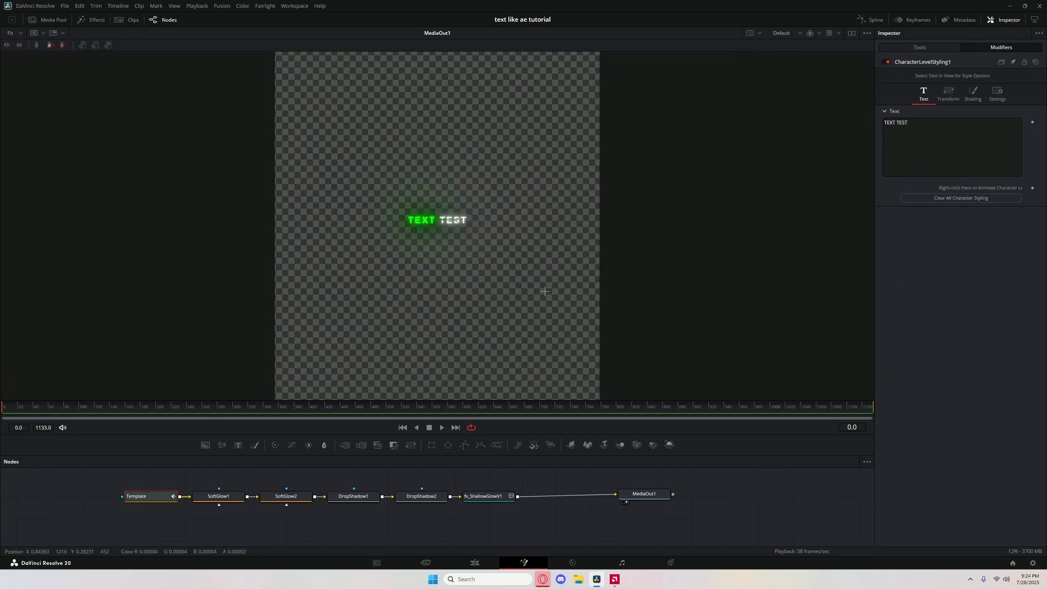